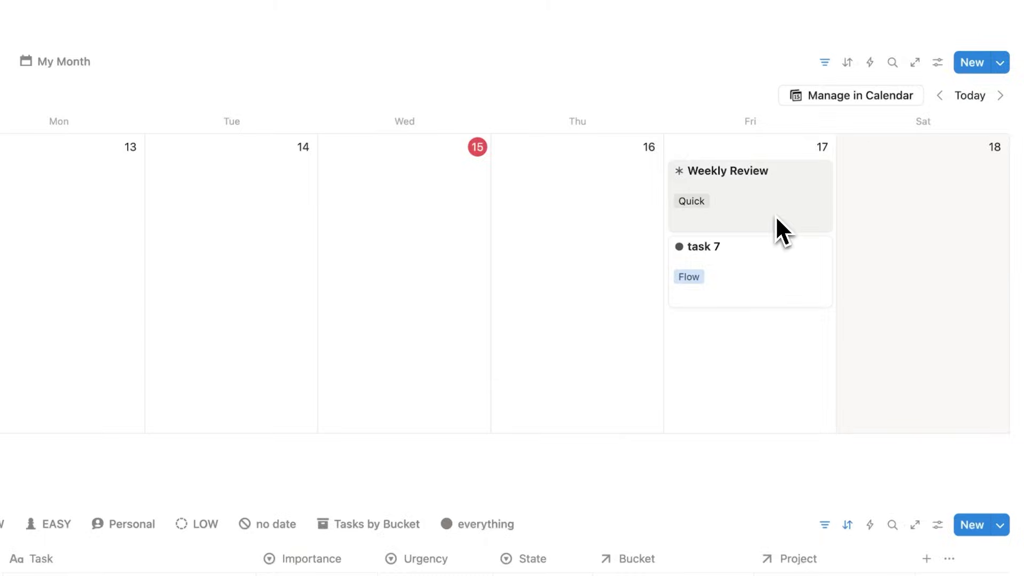
# - Open the Weekly Review entry and scroll down the Headquarters page
pyautogui.click(768, 219)
pyautogui.scroll(-10, 516, 261)
pyautogui.scroll(-8, 447, 242)
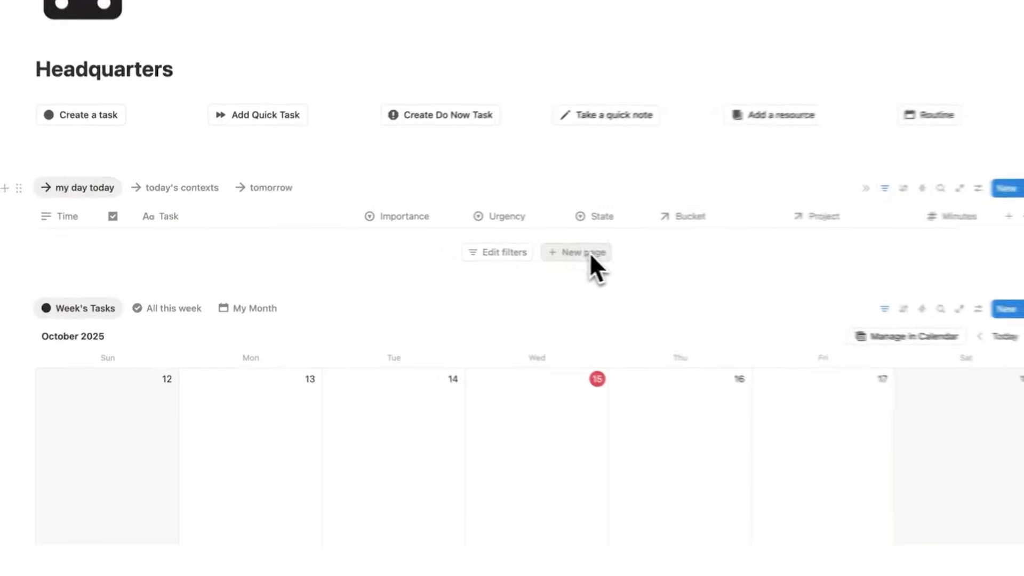
# - Add task rows named task 1 through task 4 to the my day today table
pyautogui.click(589, 252)
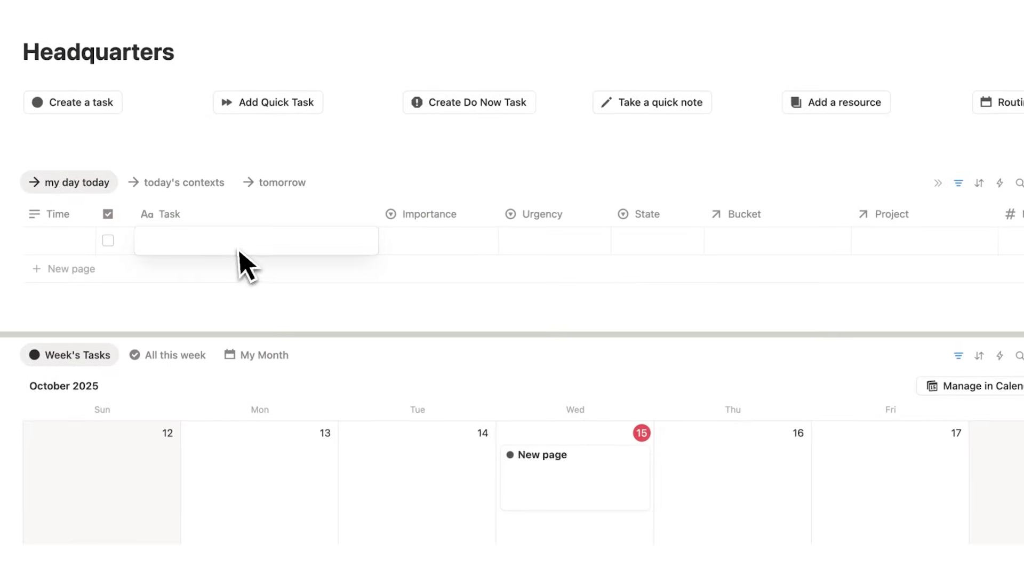
pyautogui.write('task 1')
pyautogui.press('Return')
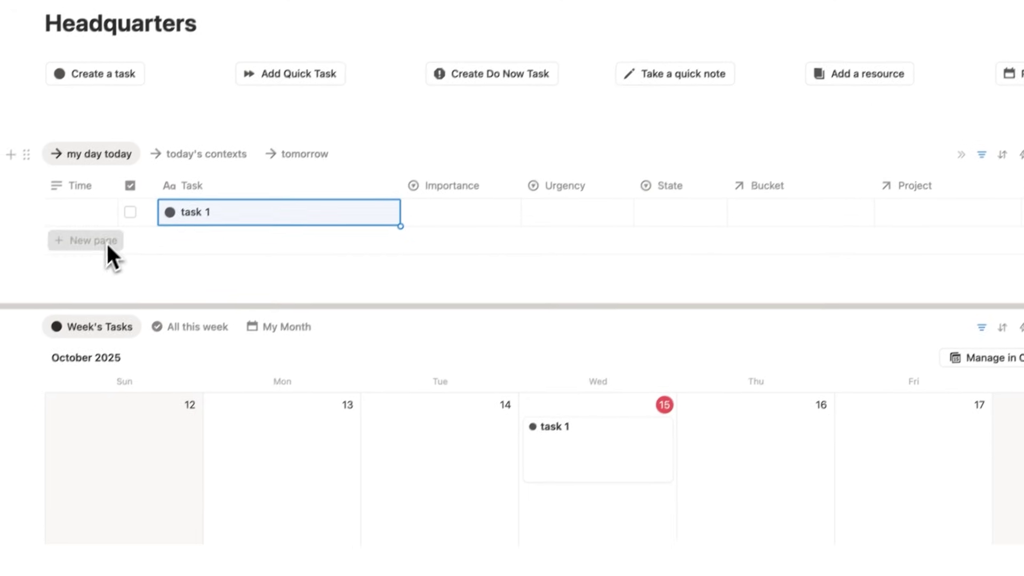
pyautogui.click(88, 275)
pyautogui.write('tasl 4')
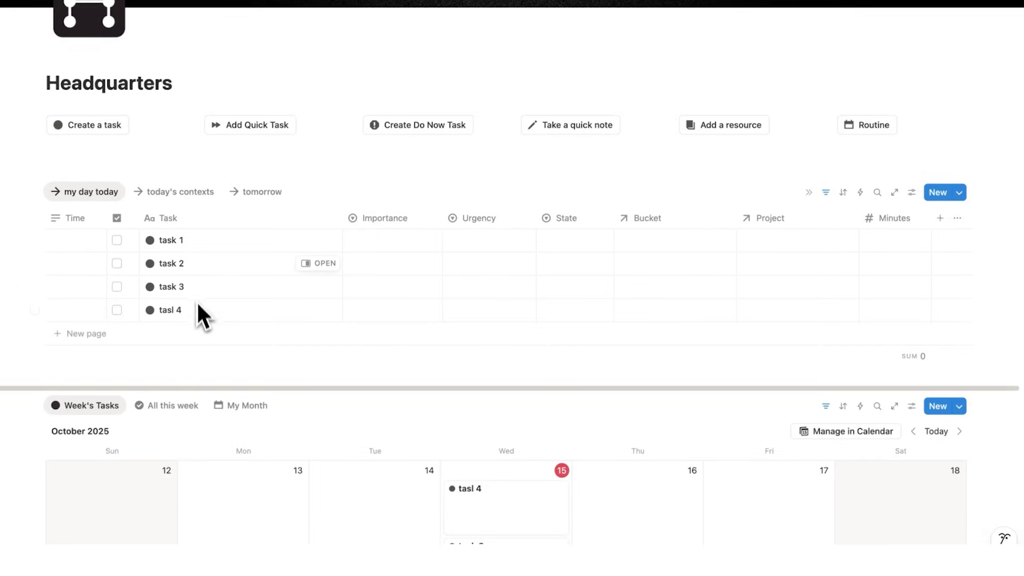
# - Mark all four tasks as done
pyautogui.click(117, 240)
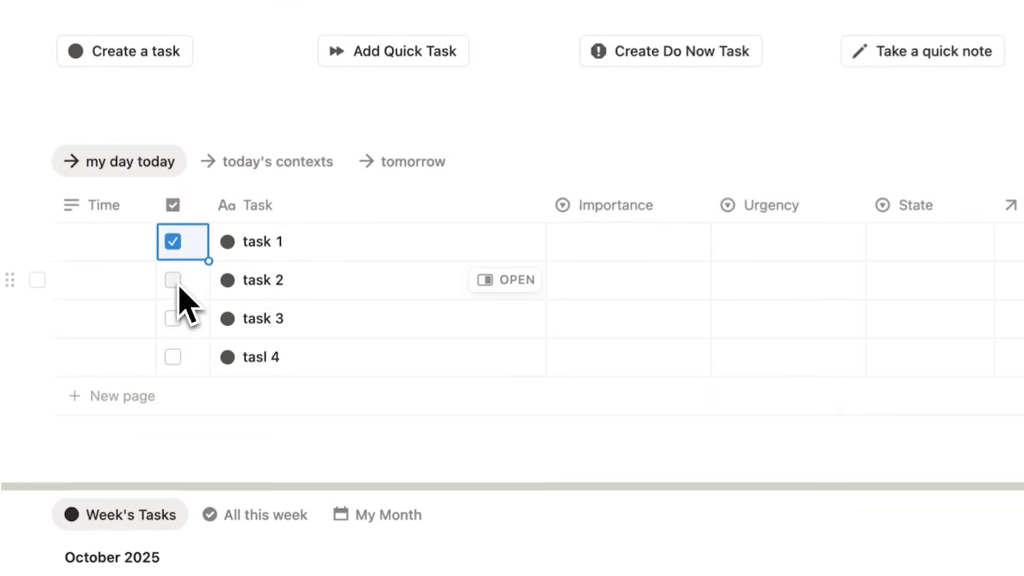
pyautogui.click(117, 264)
pyautogui.click(117, 287)
pyautogui.click(172, 355)
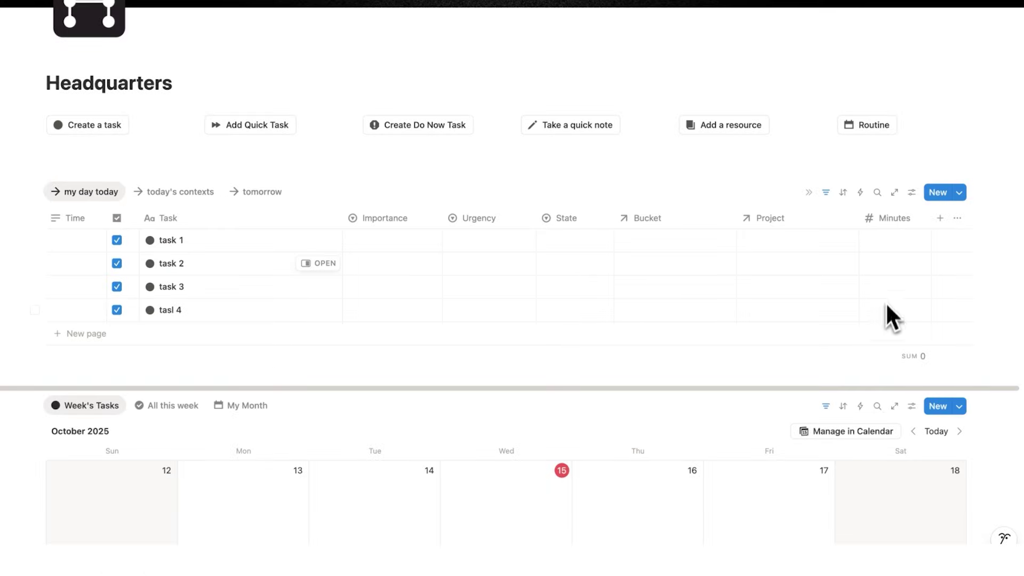
# - Log 120, 120, 60 and 60 minutes for tasks 1–4
pyautogui.click(888, 243)
pyautogui.write('120')
pyautogui.press('Return')
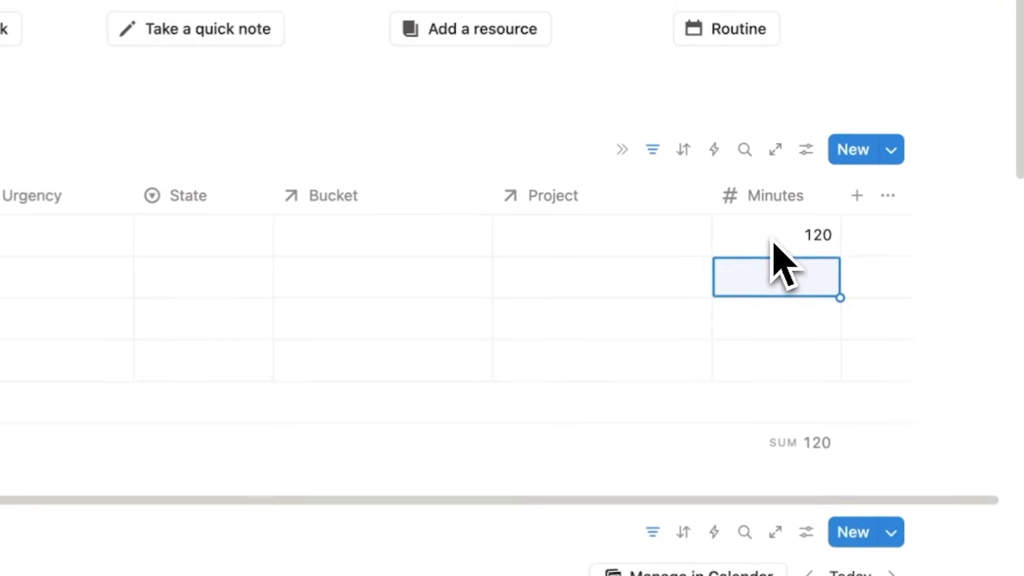
pyautogui.write('120')
pyautogui.press('Return')
pyautogui.write('60')
pyautogui.press('Return')
pyautogui.write('6')
pyautogui.write('0')
pyautogui.press('Return')
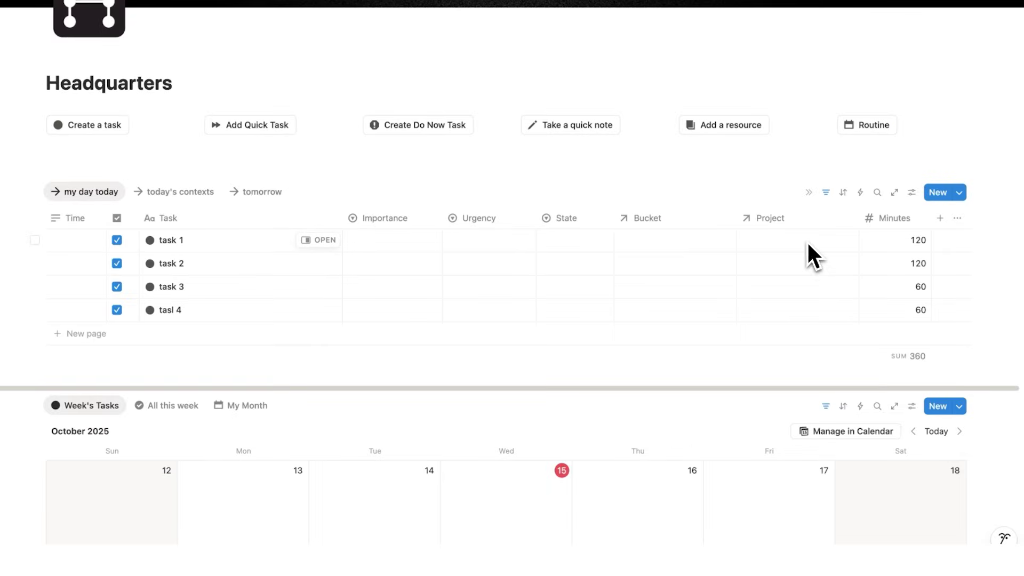
pyautogui.click(675, 244)
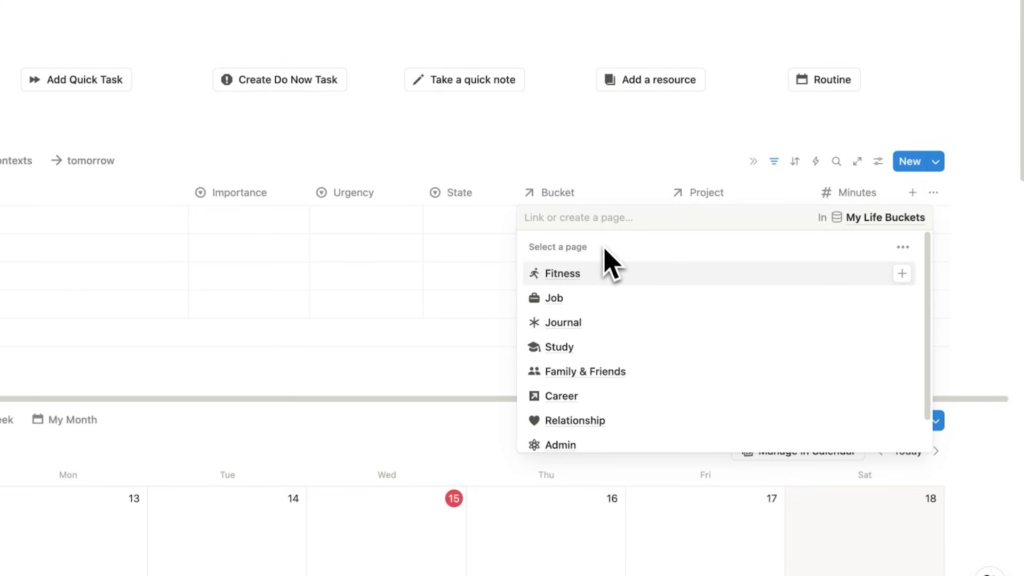
# - Set the Bucket of all four tasks to Job
pyautogui.click(590, 296)
pyautogui.press('Escape')
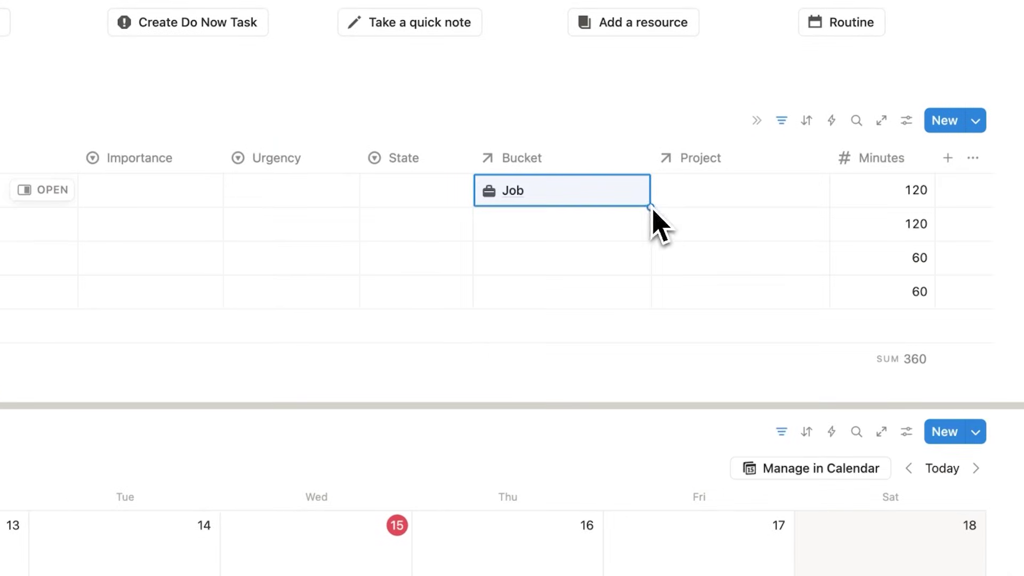
pyautogui.moveTo(651, 207); pyautogui.dragTo(648, 294)
# - Assign Project 1 to tasks 1–2 and Project 2 to tasks 3–4
pyautogui.click(709, 200)
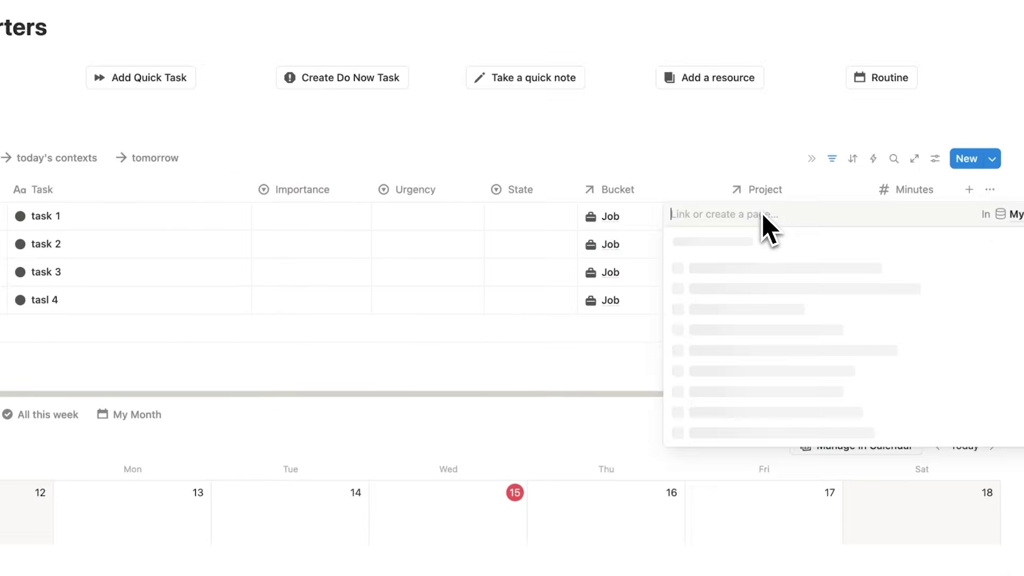
pyautogui.write('Project 1')
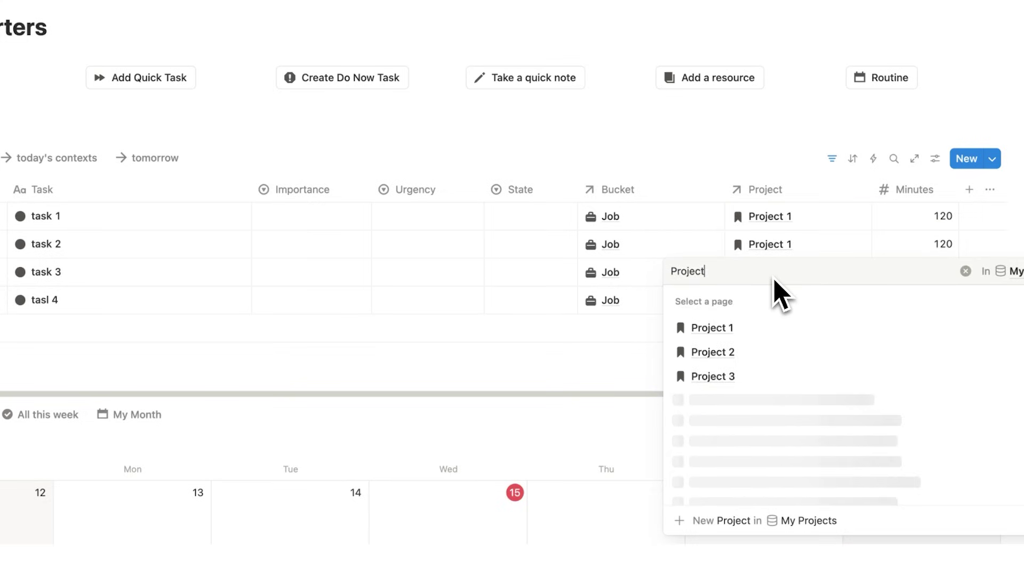
pyautogui.write('2')
pyautogui.press('Return')
pyautogui.press('Escape')
pyautogui.moveTo(869, 287); pyautogui.dragTo(864, 311)
pyautogui.press('Escape')
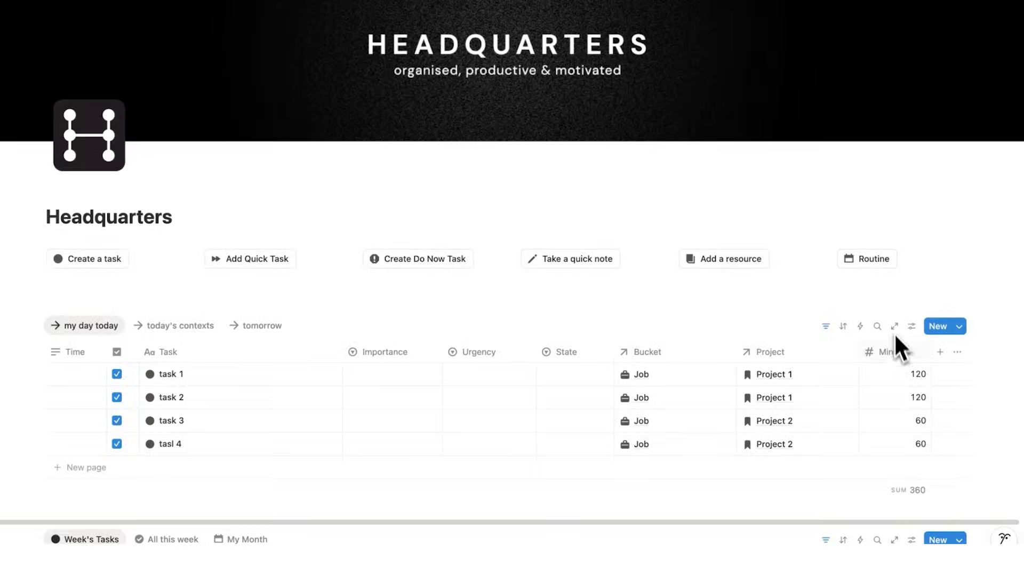
# - Open Time Track as a full page and view Time on Projects: Project 1 240, Project 2 120 minutes
pyautogui.scroll(-15, 893, 372)
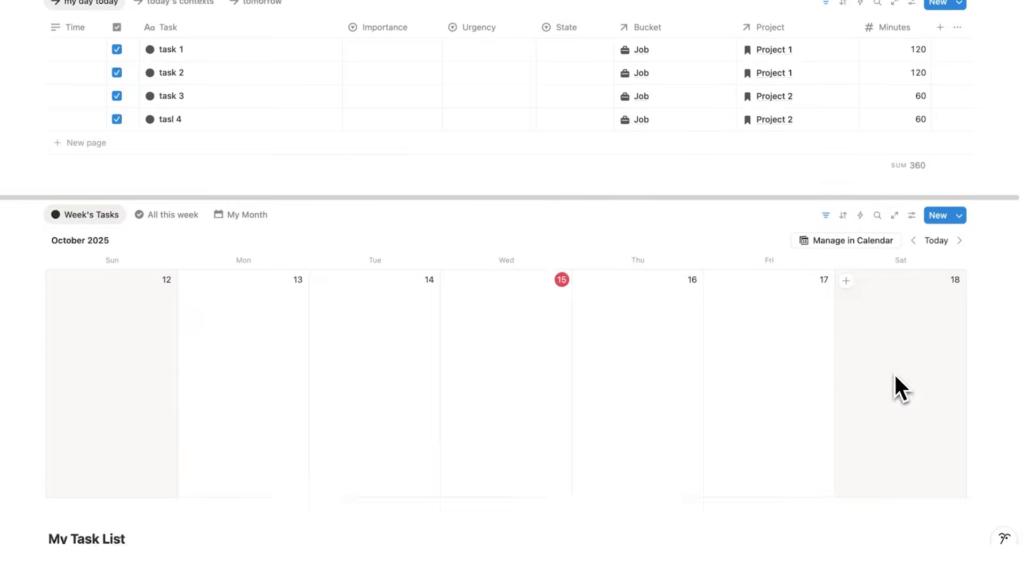
pyautogui.scroll(-3, 889, 371)
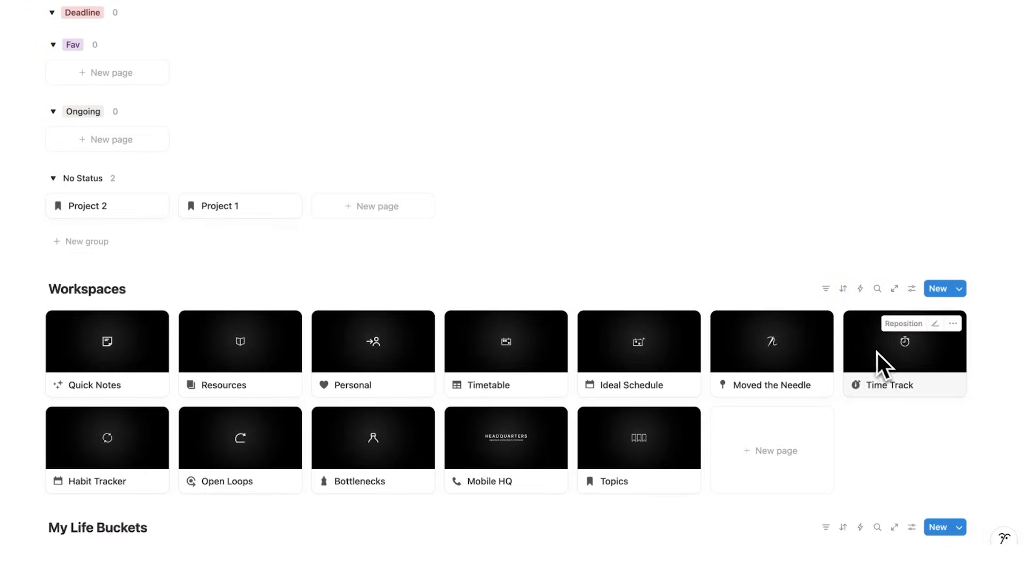
pyautogui.click(884, 354)
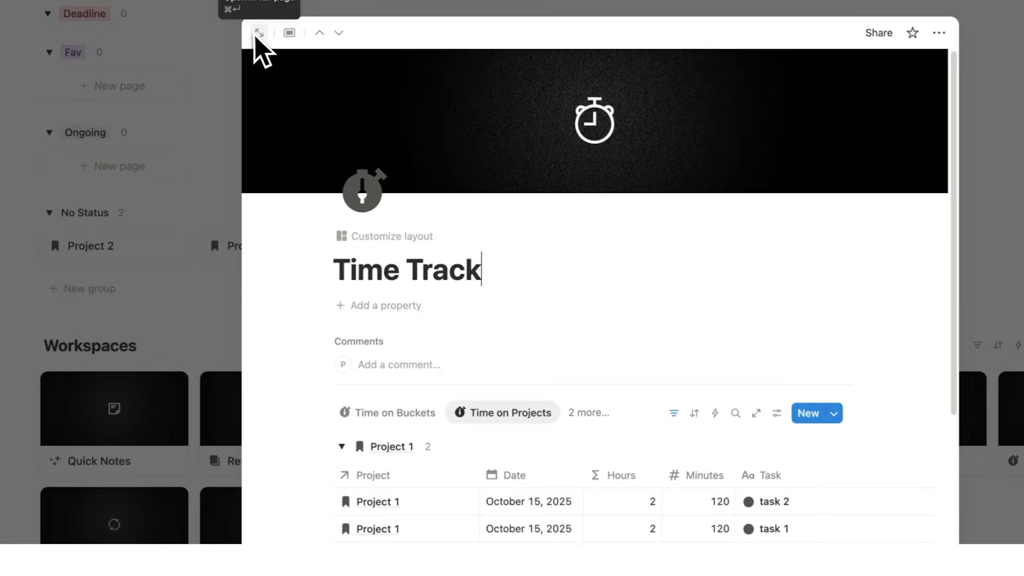
pyautogui.click(179, 30)
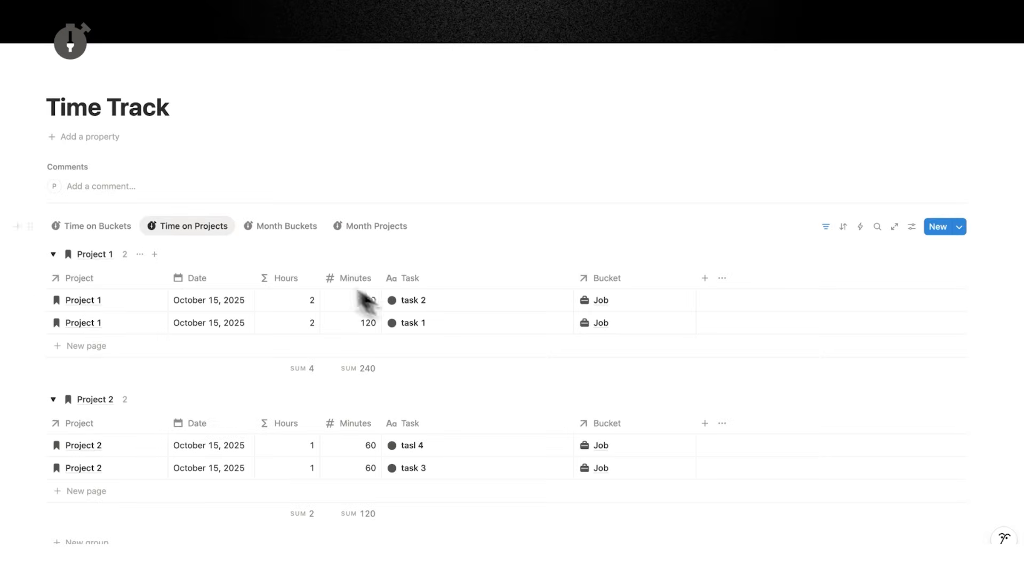
pyautogui.moveTo(177, 118); pyautogui.dragTo(48, 119)
pyautogui.click(212, 131)
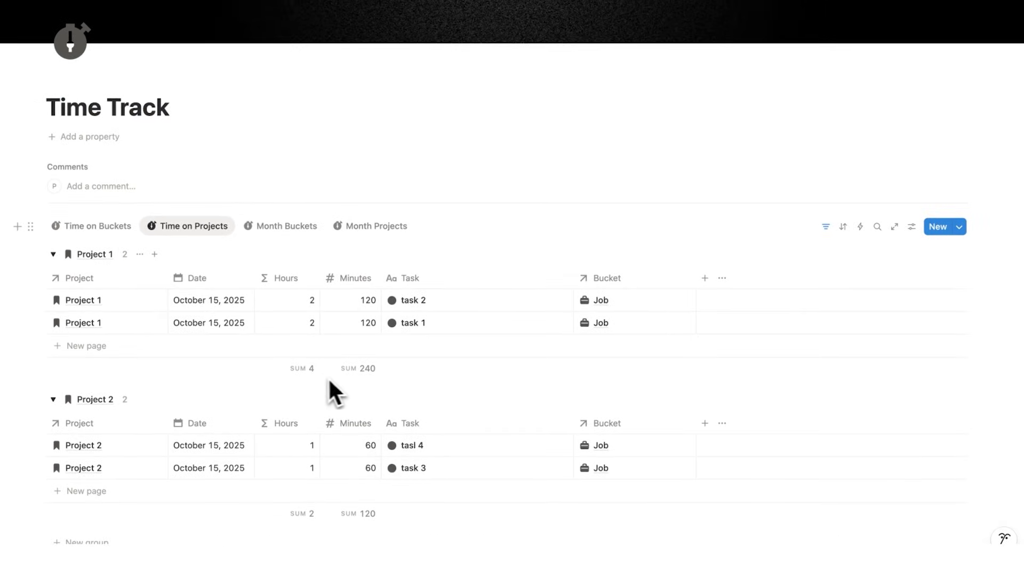
pyautogui.scroll(-1, 306, 373)
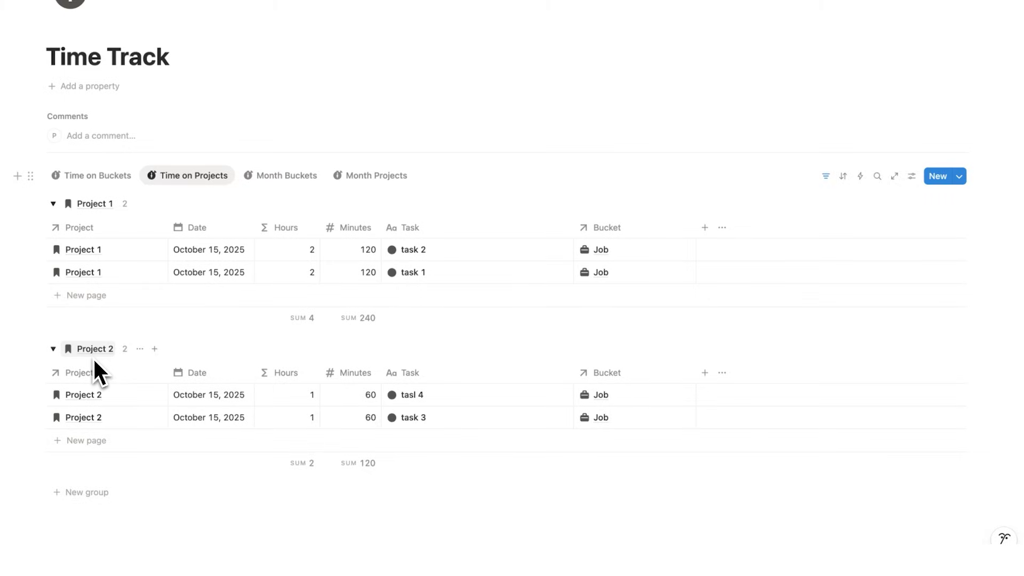
pyautogui.scroll(-1, 101, 363)
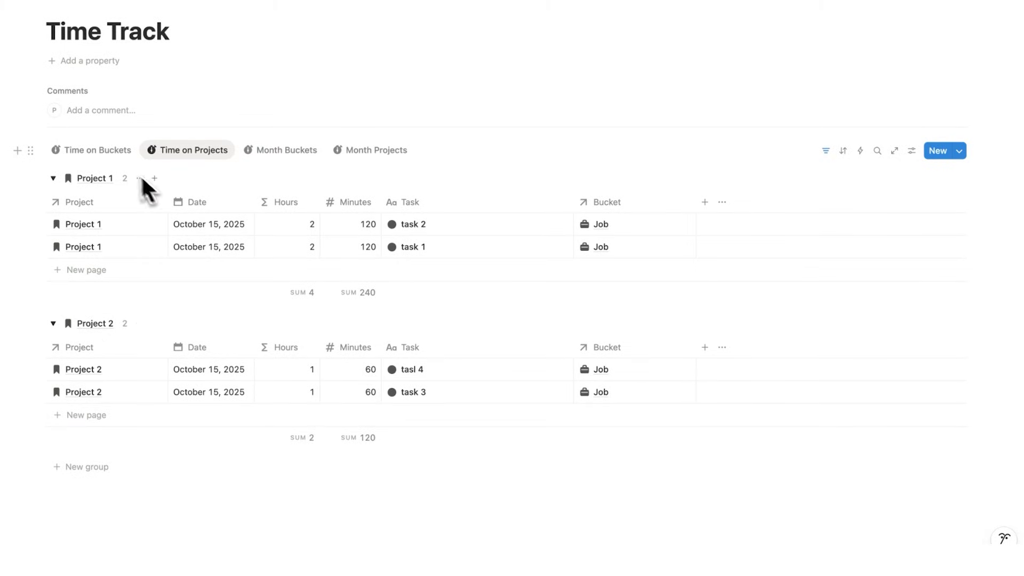
# - In the Time on Buckets view, add a tennis task and correct 'tasl 4' to 'task 4'
pyautogui.click(118, 151)
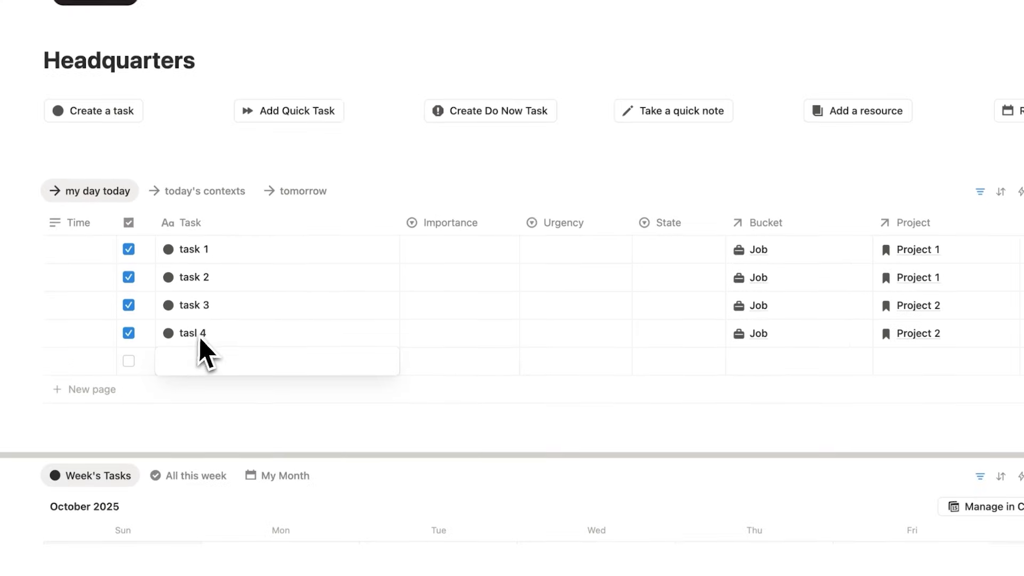
pyautogui.write('tennis')
pyautogui.press('Return')
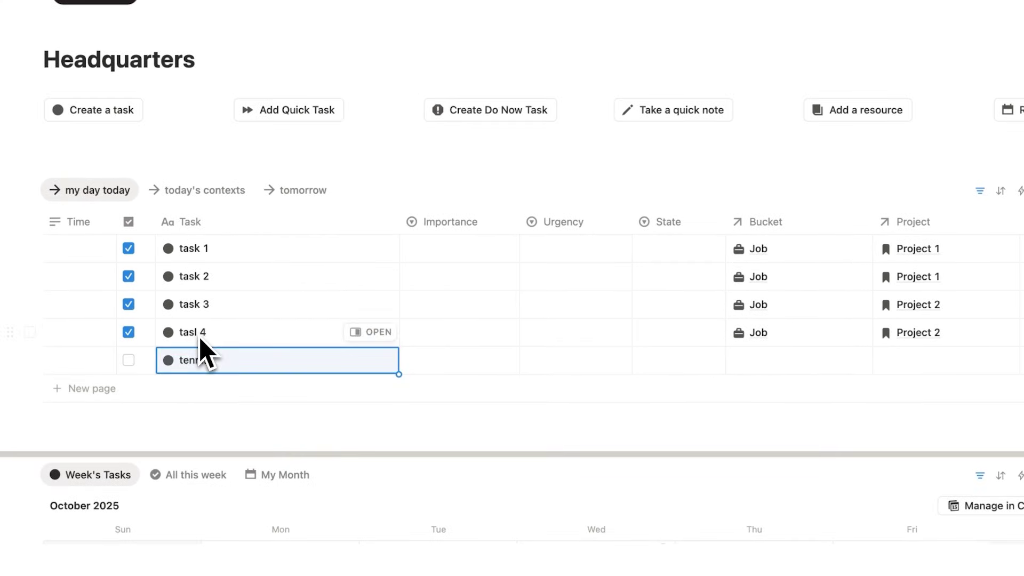
pyautogui.press('BackSpace')
pyautogui.press('BackSpace')
pyautogui.press('BackSpace')
pyautogui.write('k 4')
pyautogui.press('Return')
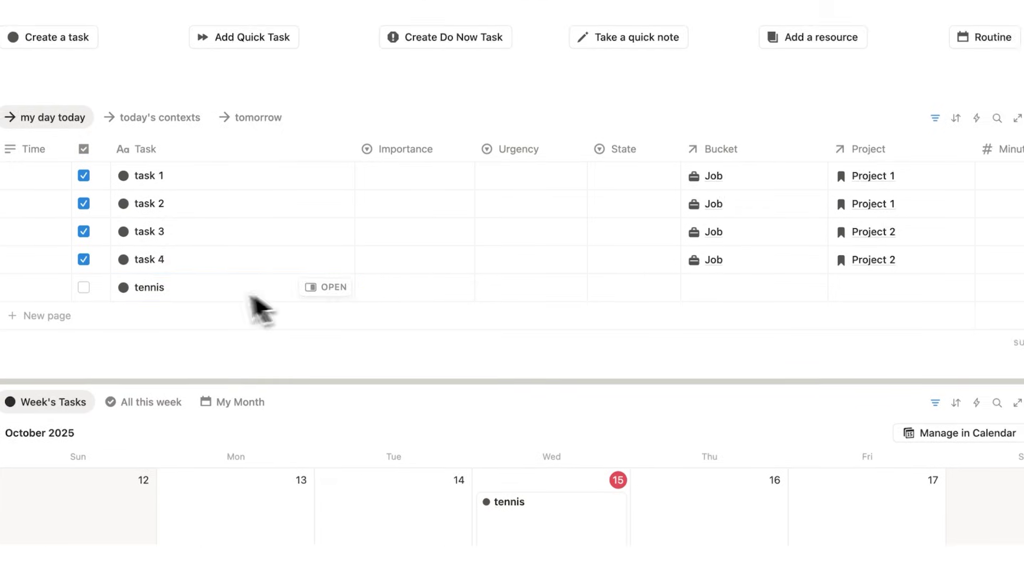
# - Put tennis in the Fitness bucket with 60 minutes and mark it done
pyautogui.click(809, 368)
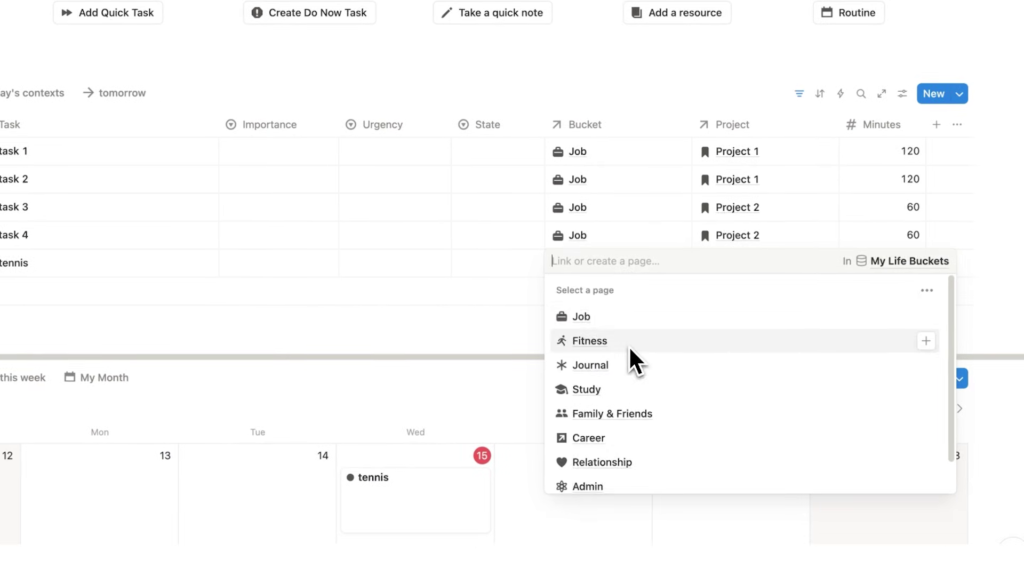
pyautogui.click(629, 344)
pyautogui.press('Escape')
pyautogui.click(919, 273)
pyautogui.write('60')
pyautogui.press('Return')
pyautogui.click(108, 330)
pyautogui.scroll(-15, 560, 208)
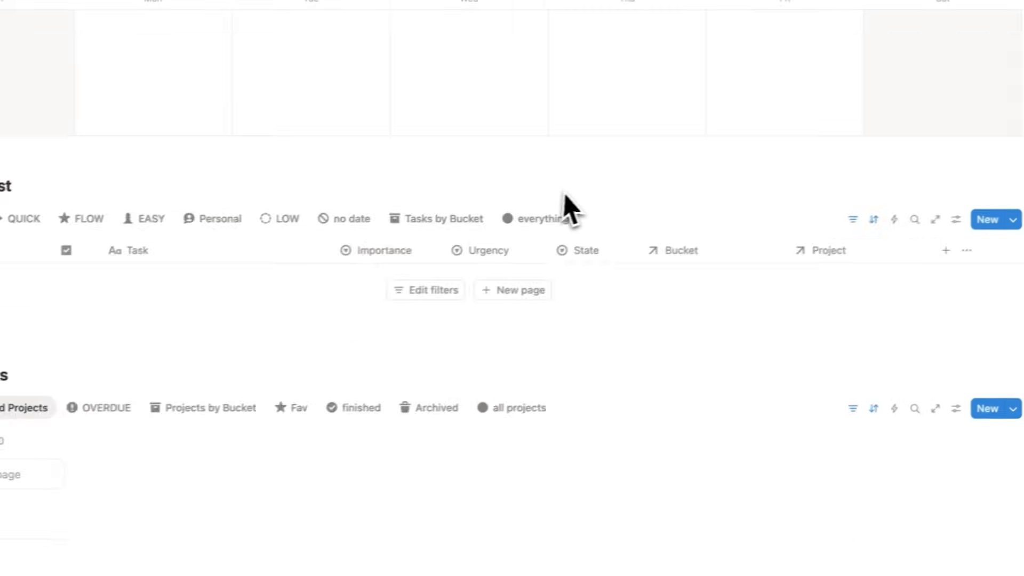
pyautogui.scroll(-5, 552, 208)
# - Open the Time Track workspace page full-page
pyautogui.click(885, 264)
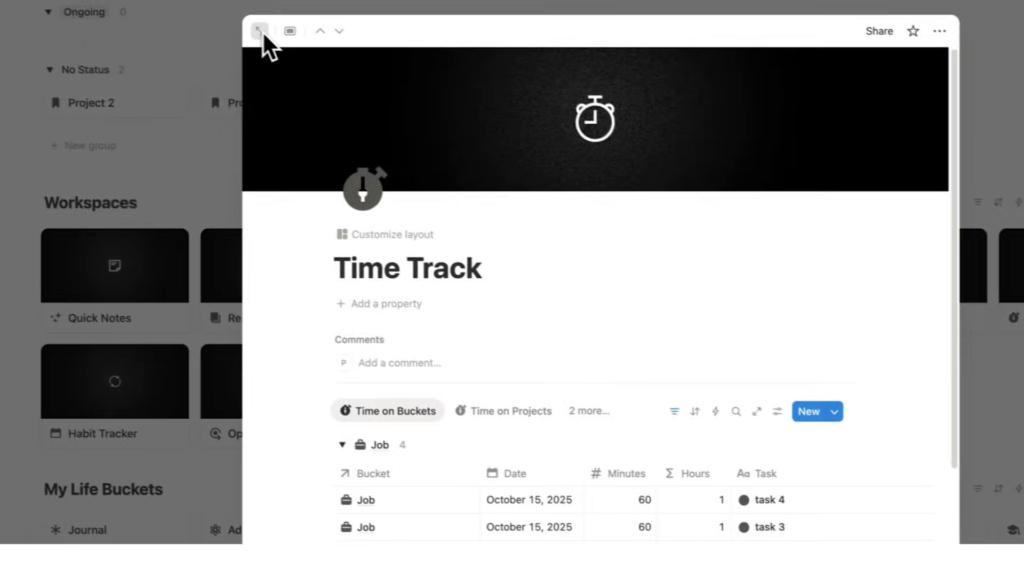
pyautogui.click(259, 31)
pyautogui.scroll(-5, 521, 144)
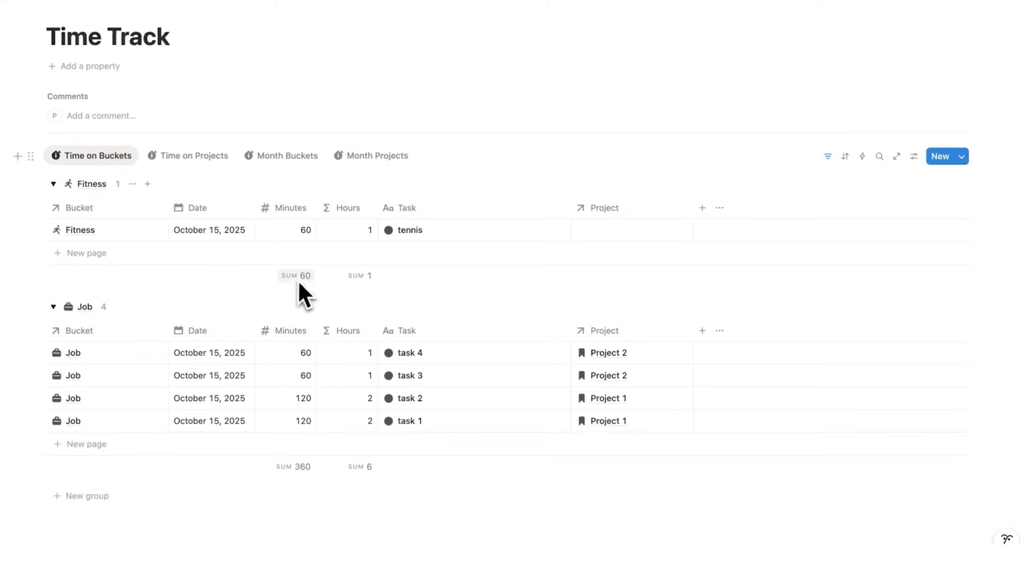
# - Enter 120, 120, 60 and 60 minutes for tasks 1–4
pyautogui.write('120')
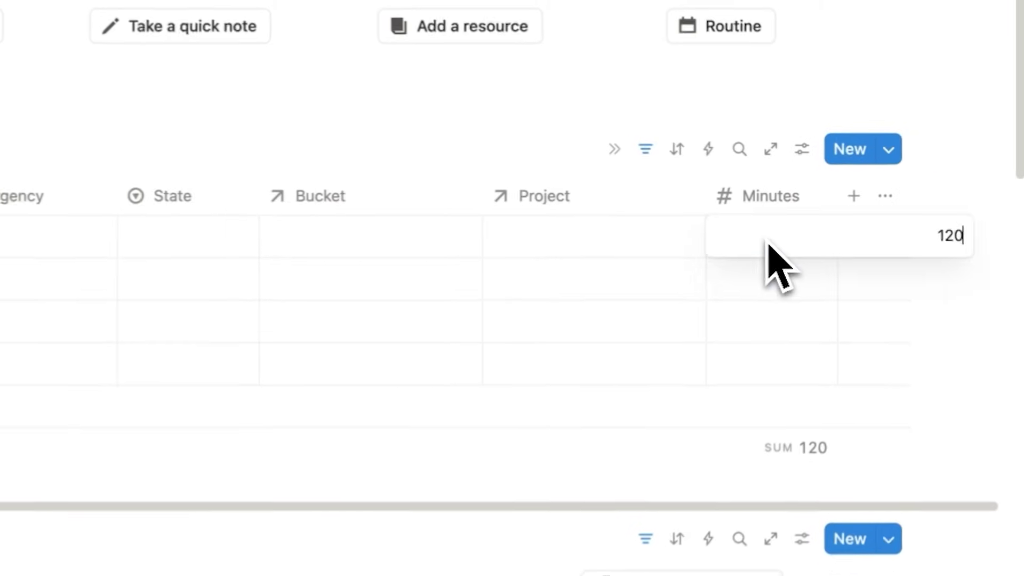
pyautogui.press('Return')
pyautogui.press('Down')
pyautogui.write('120')
pyautogui.press('Return')
pyautogui.press('Down')
pyautogui.write('60')
pyautogui.press('Return')
pyautogui.press('Down')
pyautogui.write('60')
pyautogui.press('Return')
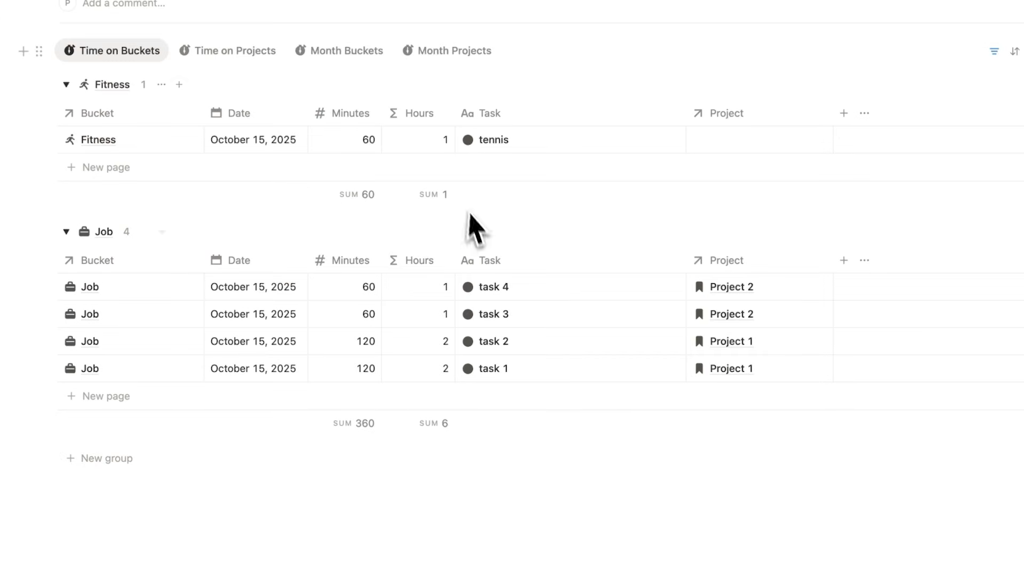
# - Show the time totals grouped by project in the Time on Projects view
pyautogui.scroll(5, 498, 327)
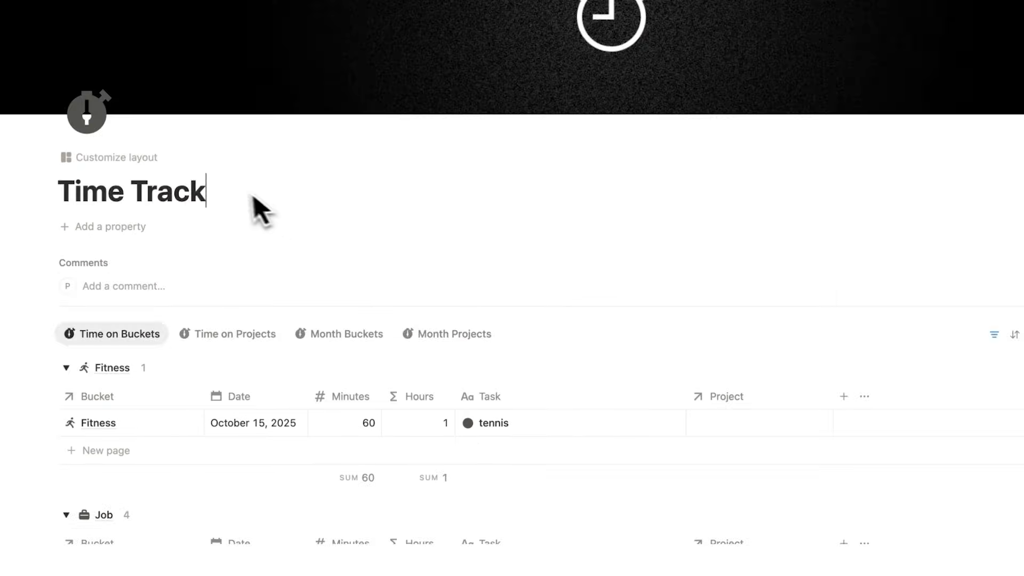
pyautogui.moveTo(256, 211); pyautogui.dragTo(46, 227)
pyautogui.scroll(1, 349, 258)
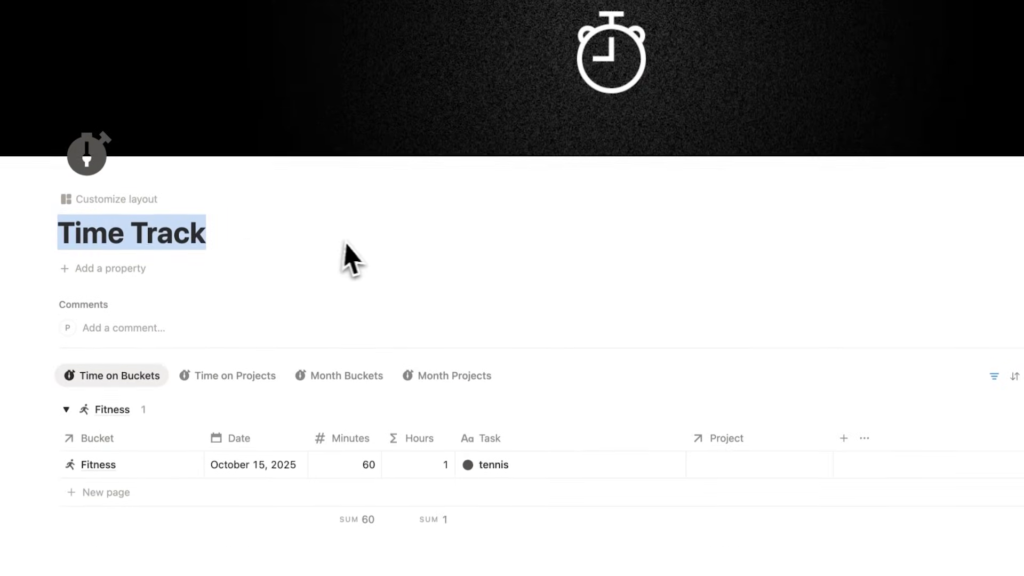
pyautogui.scroll(-5, 361, 263)
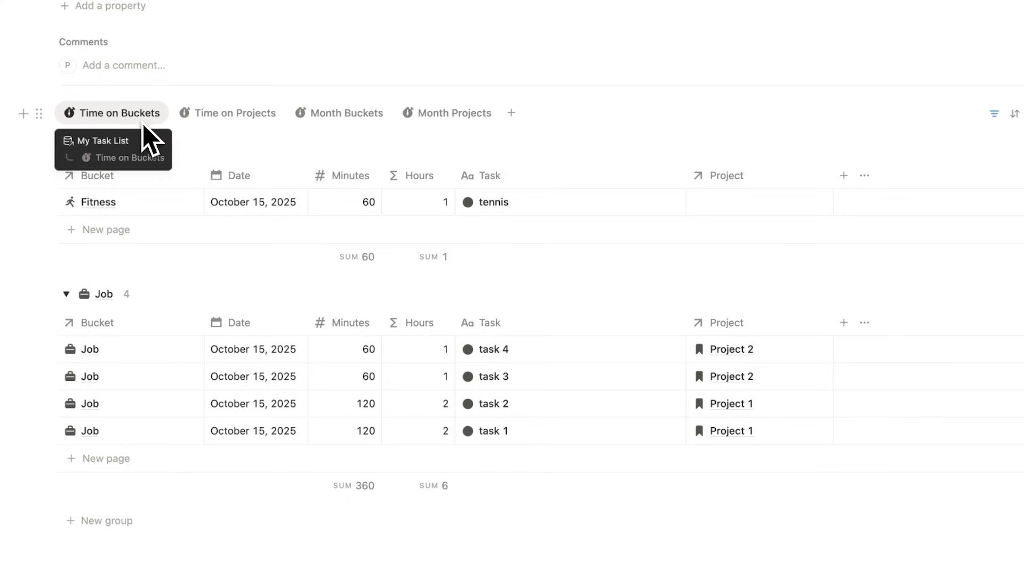
pyautogui.click(214, 119)
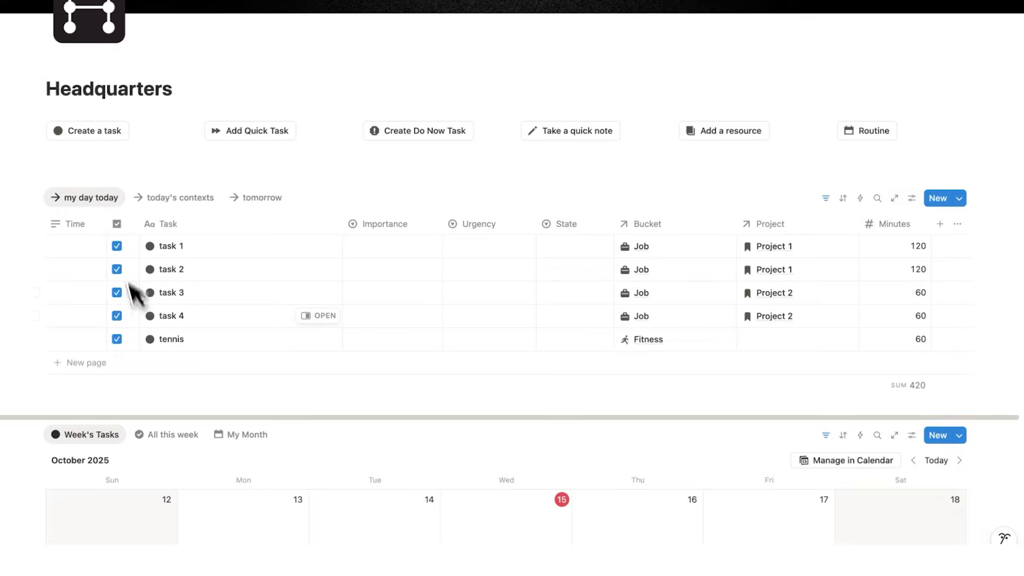
# - In the tomorrow view, add rows named task 5, task 6, task 7, task 8 and task 9
pyautogui.click(262, 197)
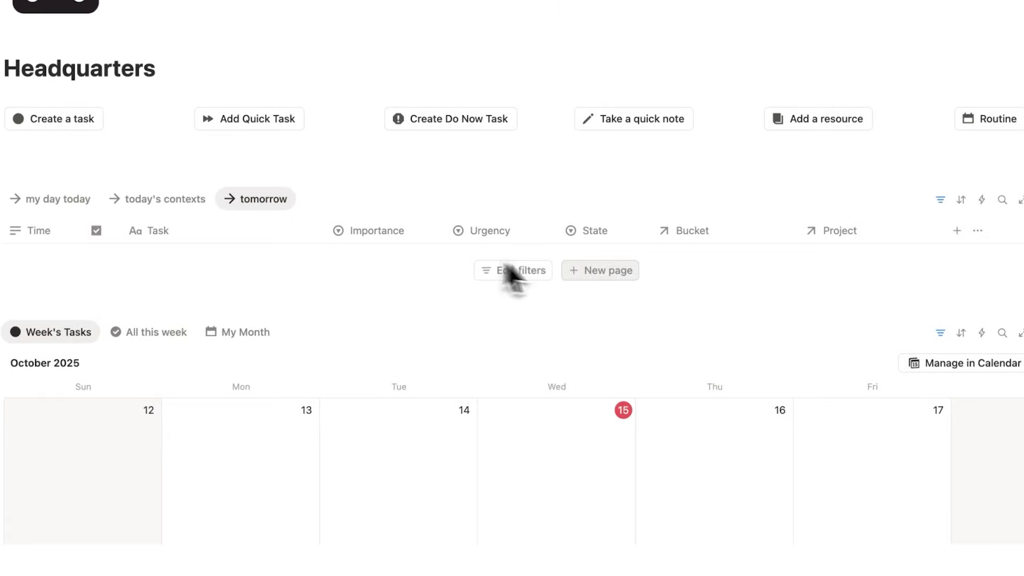
pyautogui.click(569, 271)
pyautogui.write('task 5')
pyautogui.press('Return')
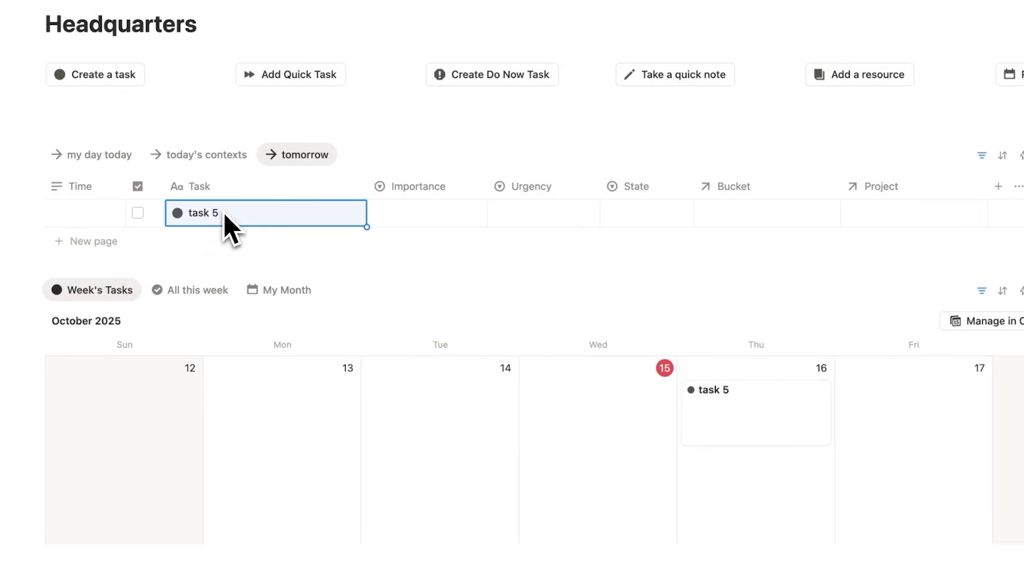
pyautogui.click(99, 241)
pyautogui.write('task 9')
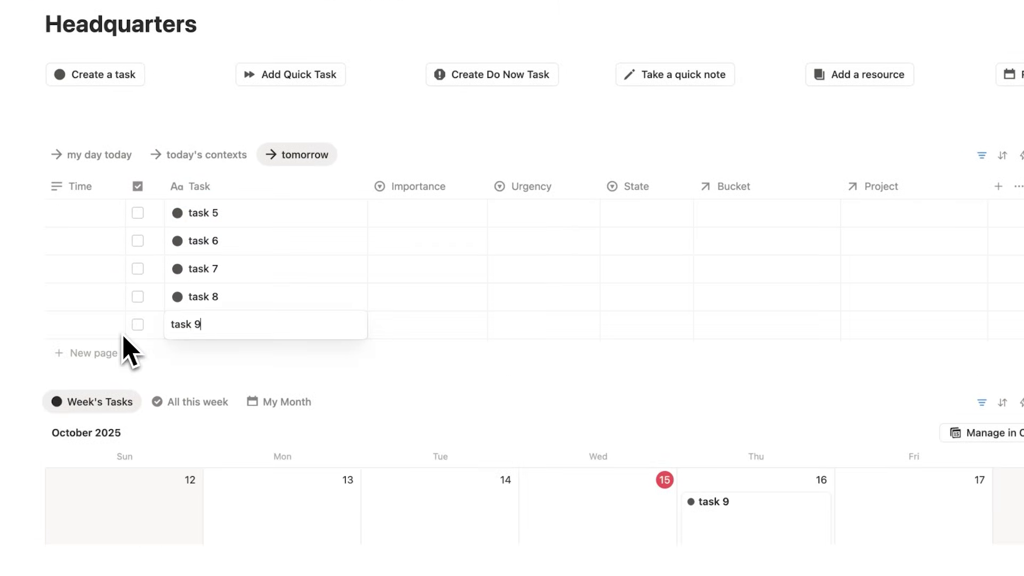
pyautogui.press('Return')
pyautogui.click(477, 528)
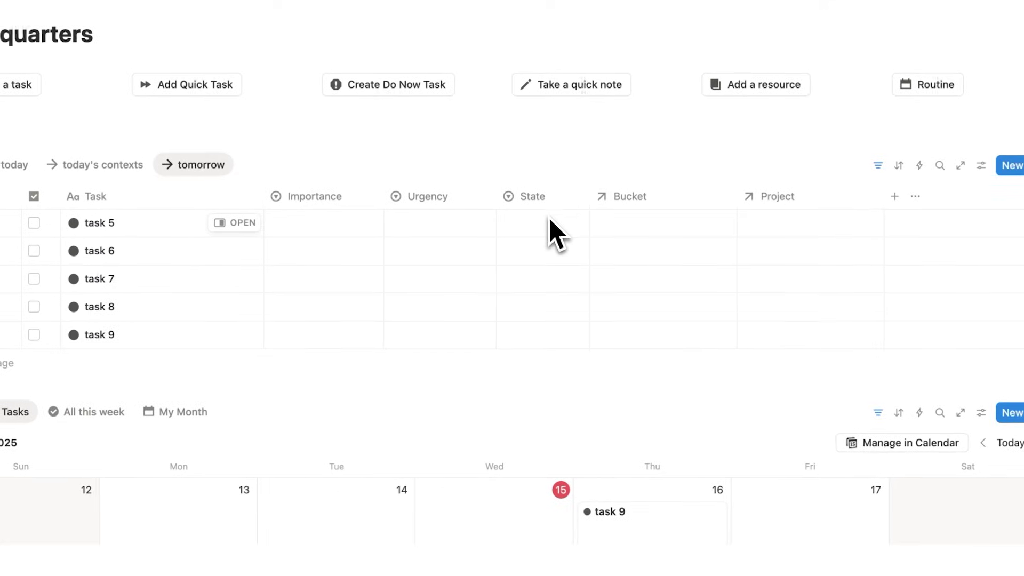
pyautogui.click(542, 225)
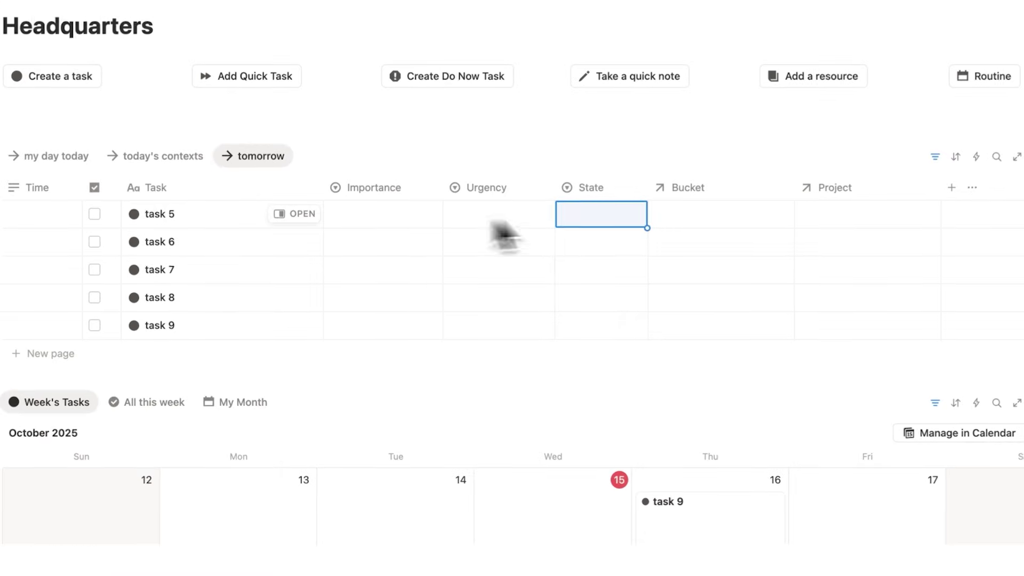
# - Set State to Flow for tasks 5–7, Easy for task 8 and Quick for task 9
pyautogui.click(589, 214)
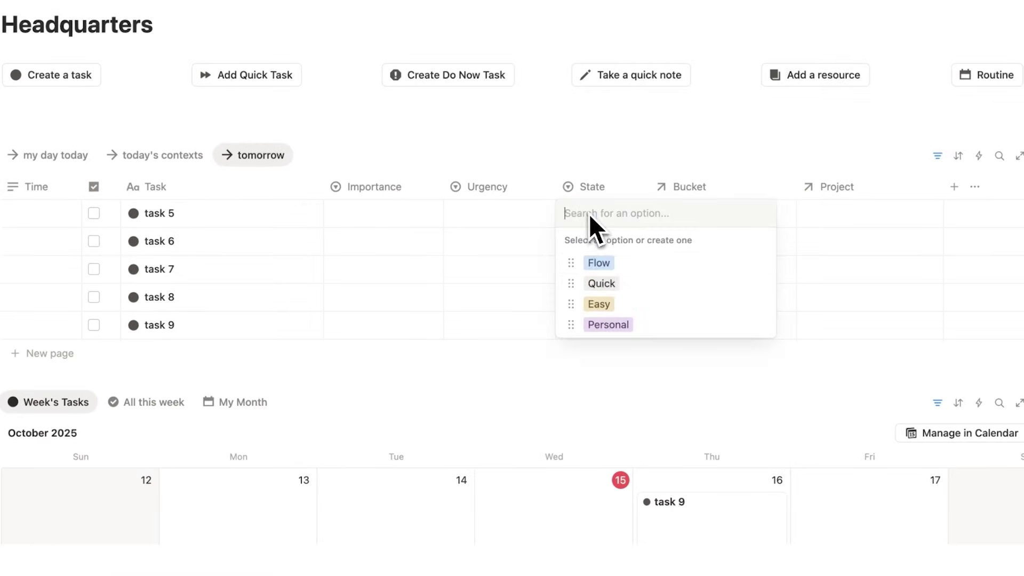
pyautogui.click(605, 263)
pyautogui.moveTo(649, 229); pyautogui.dragTo(645, 265)
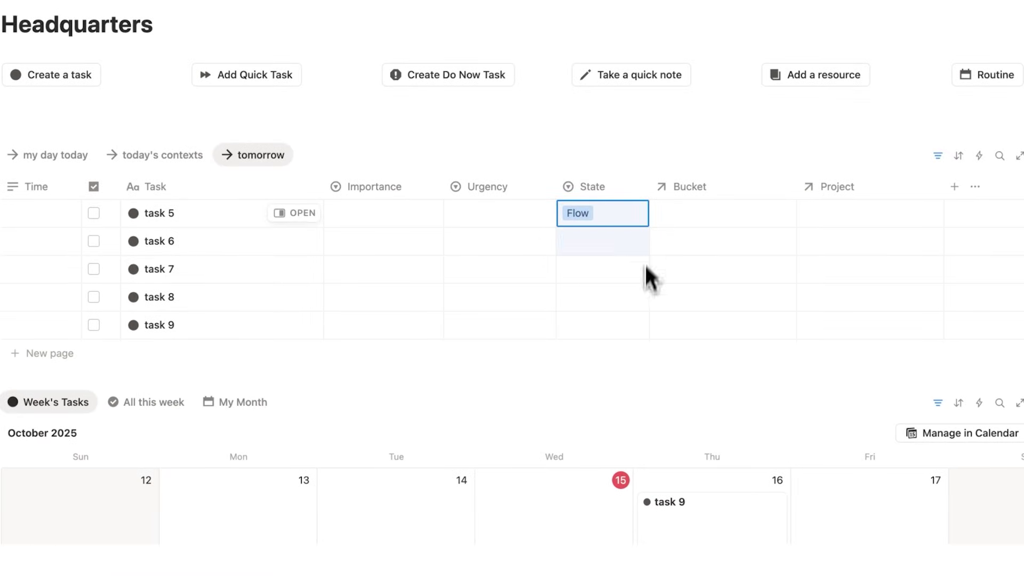
pyautogui.click(624, 308)
pyautogui.click(614, 388)
pyautogui.click(573, 326)
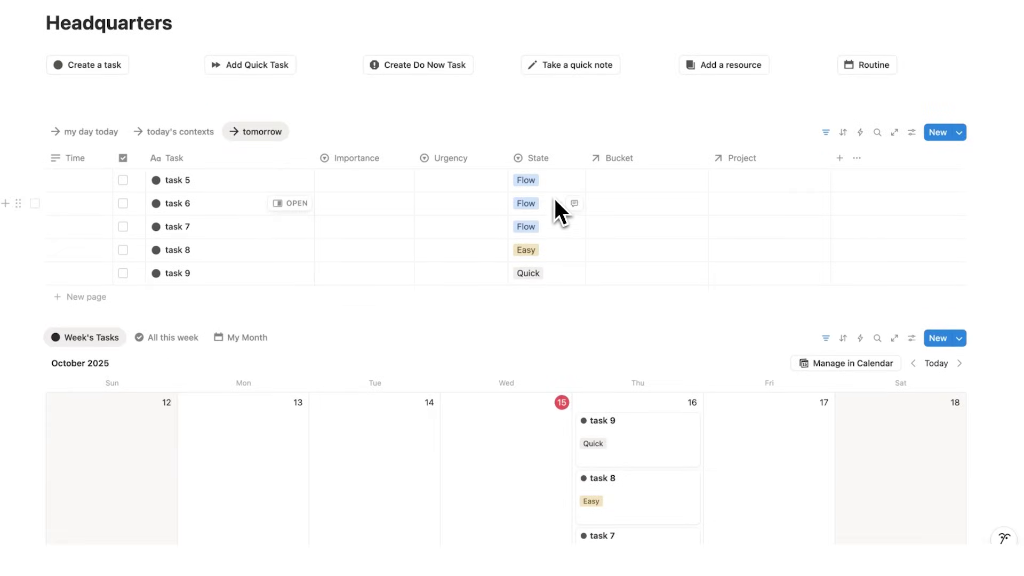
pyautogui.scroll(-1, 553, 196)
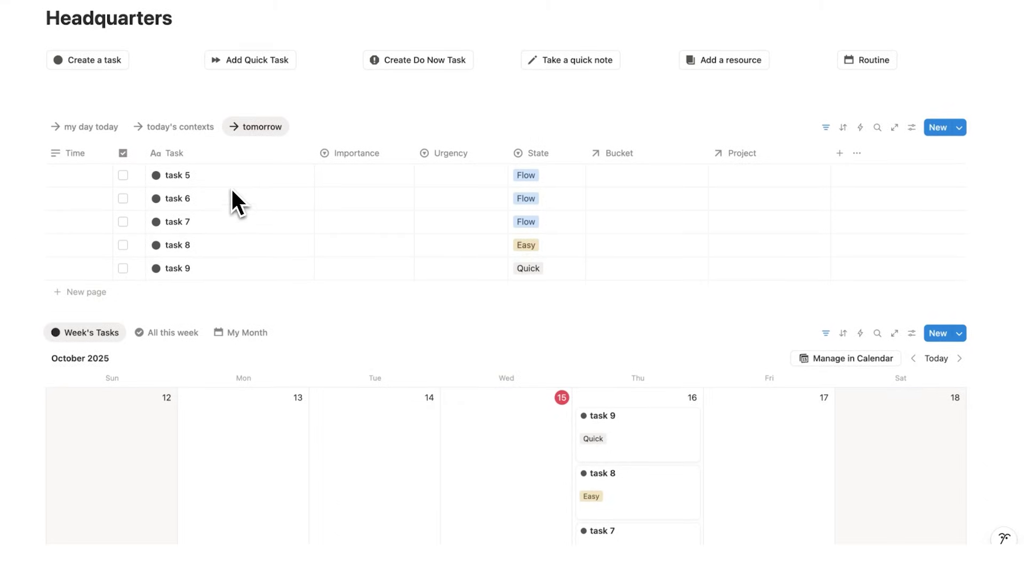
# - Drag task 7 from Thursday 16 to Friday 17 in the week calendar, then select task 9's row
pyautogui.scroll(-5, 237, 201)
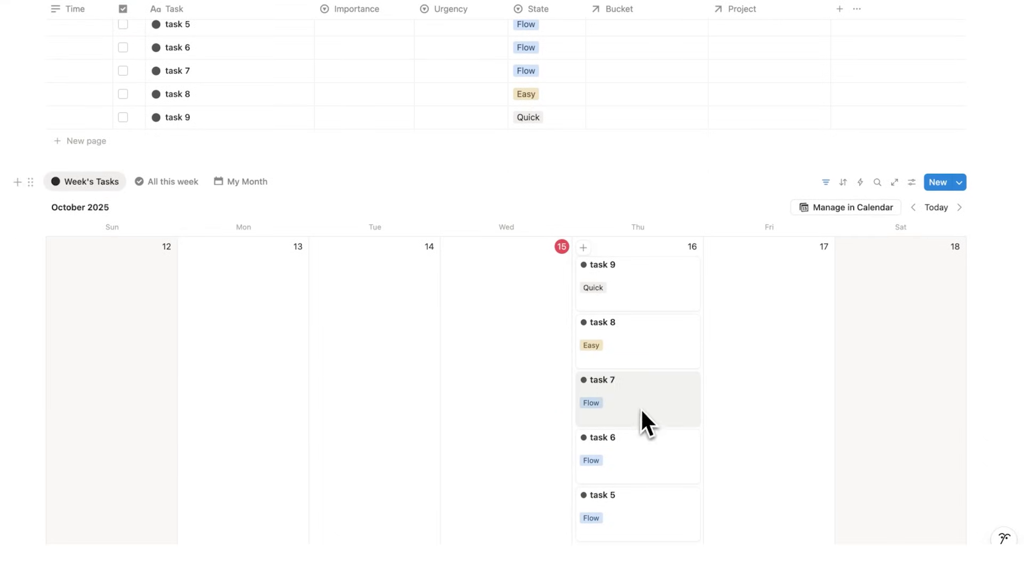
pyautogui.moveTo(641, 410); pyautogui.dragTo(777, 392)
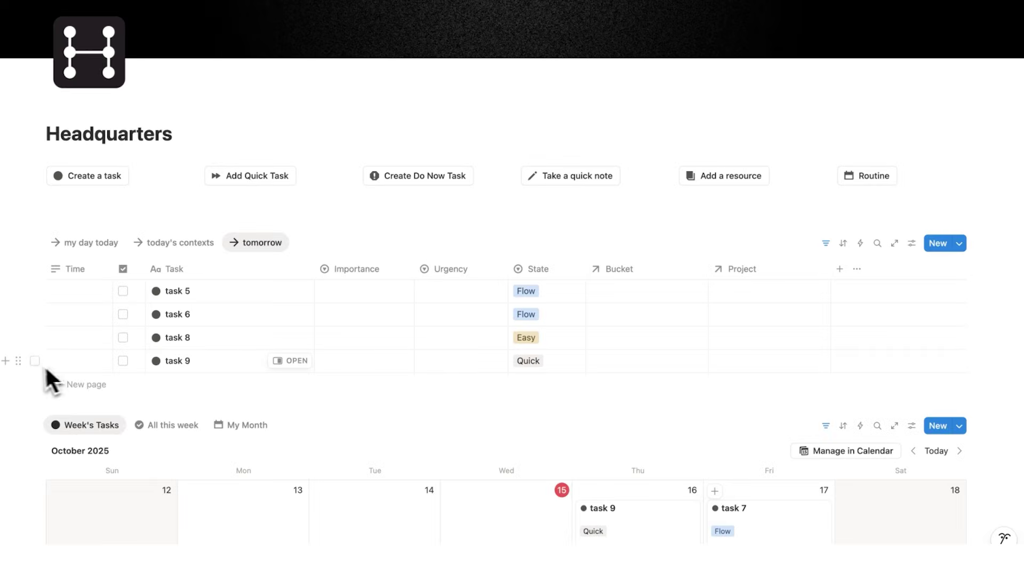
pyautogui.moveTo(20, 361); pyautogui.dragTo(40, 381)
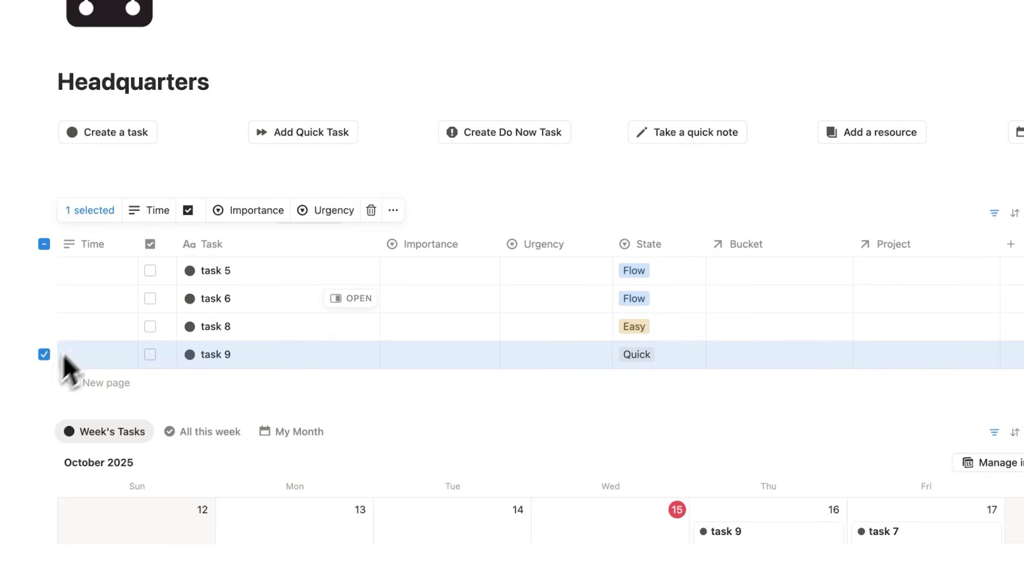
# - Enter Time values 9am, 11am, 2pm and 3pm for tasks 5, 6, 8 and 9
pyautogui.click(94, 278)
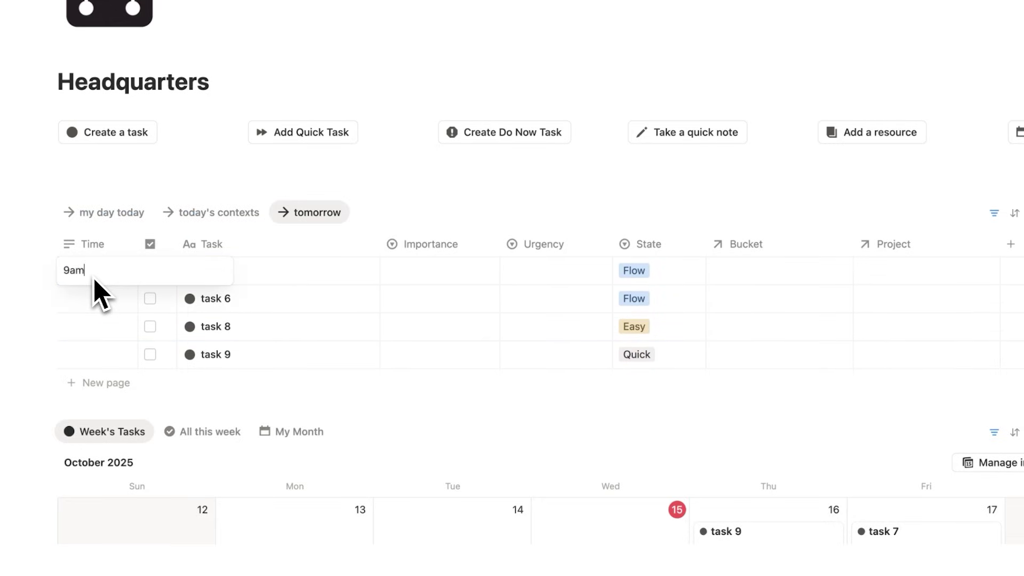
pyautogui.write('9am')
pyautogui.click(101, 296)
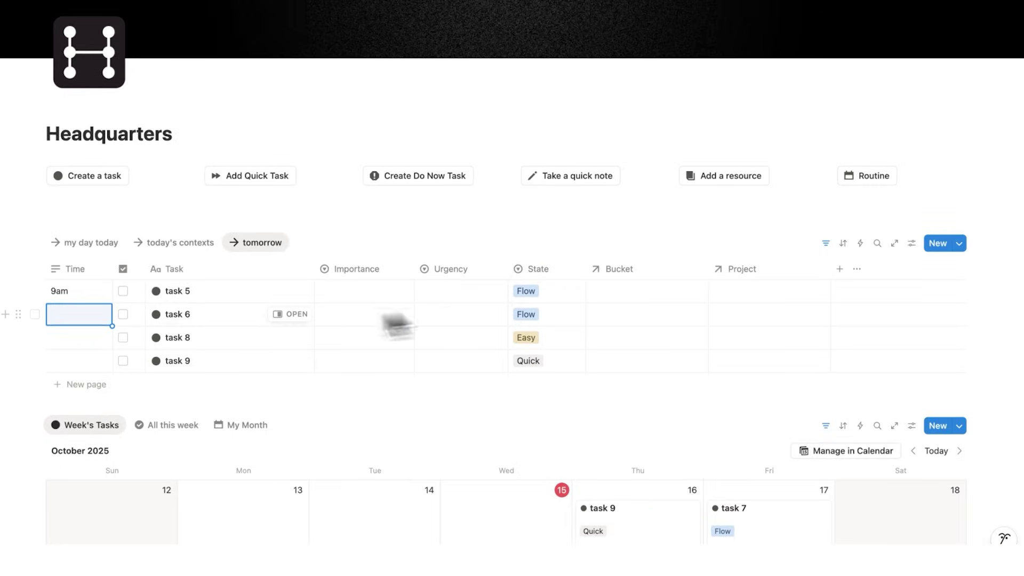
pyautogui.write('11am')
pyautogui.press('Return')
pyautogui.write('2pm')
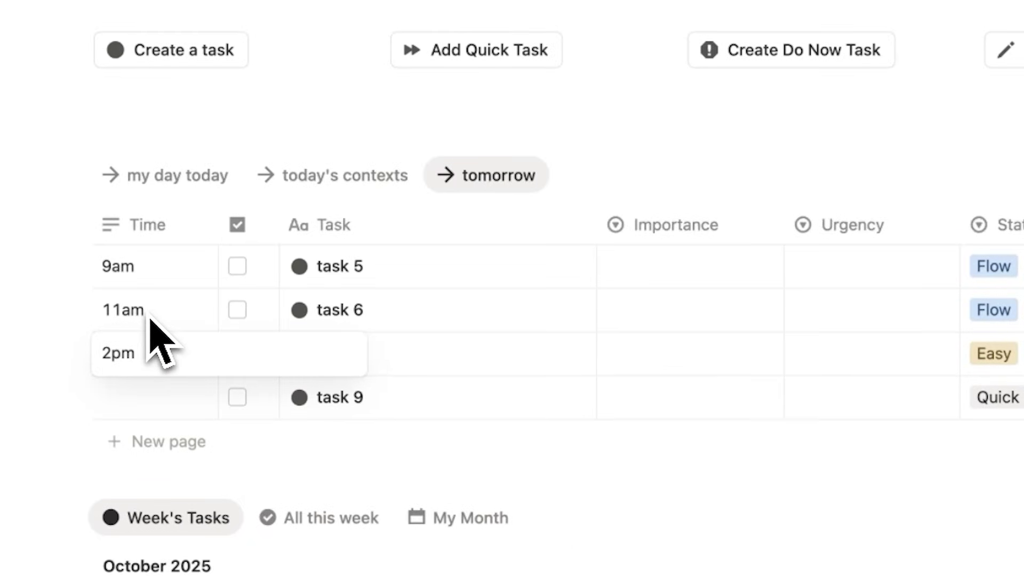
pyautogui.press('Return')
pyautogui.write('3p')
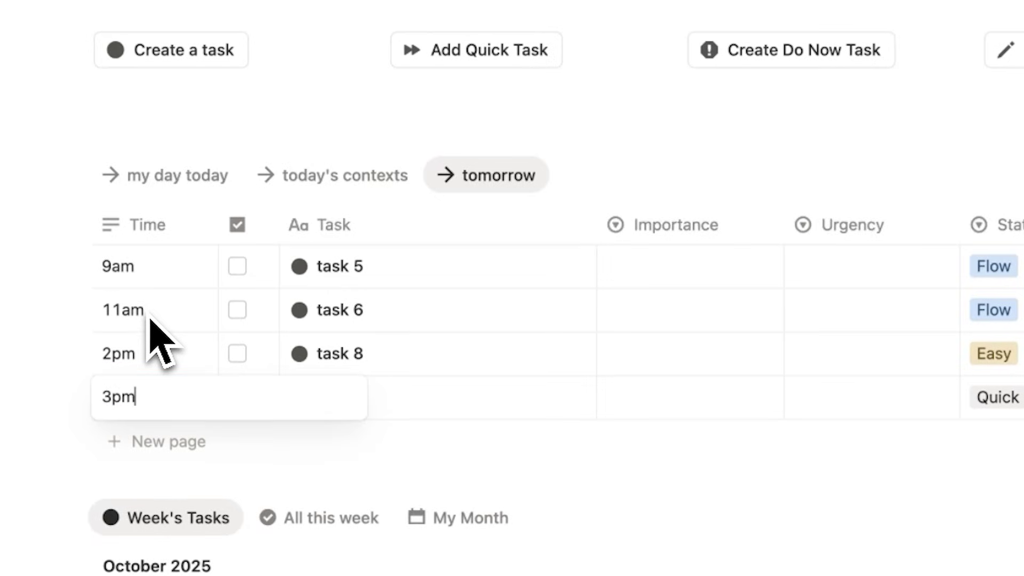
pyautogui.write('m')
pyautogui.press('Return')
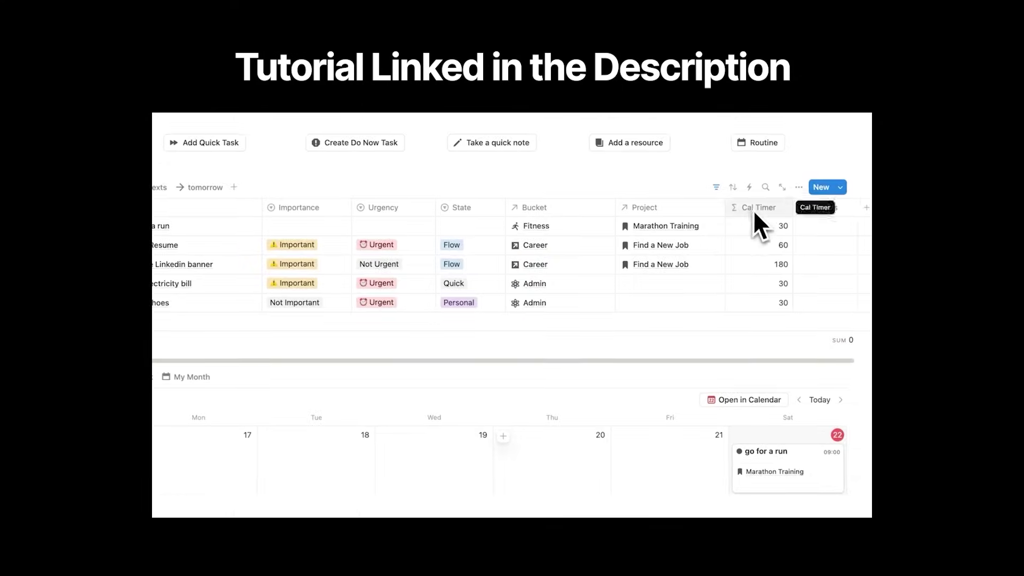
# - Link tasks 5, 6, 8 and 9 to Project 2 and the Job bucket
pyautogui.click(690, 173)
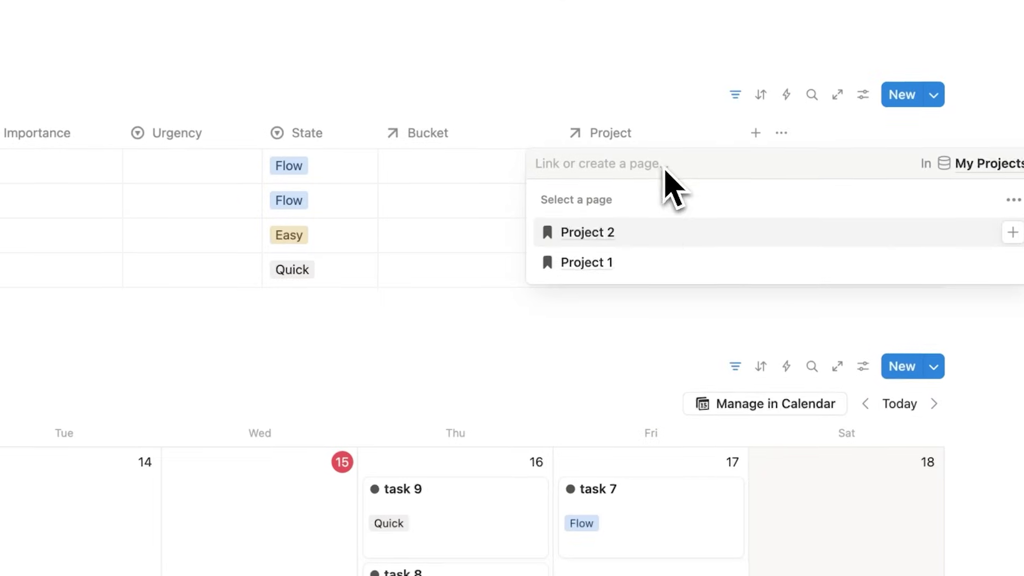
pyautogui.click(647, 235)
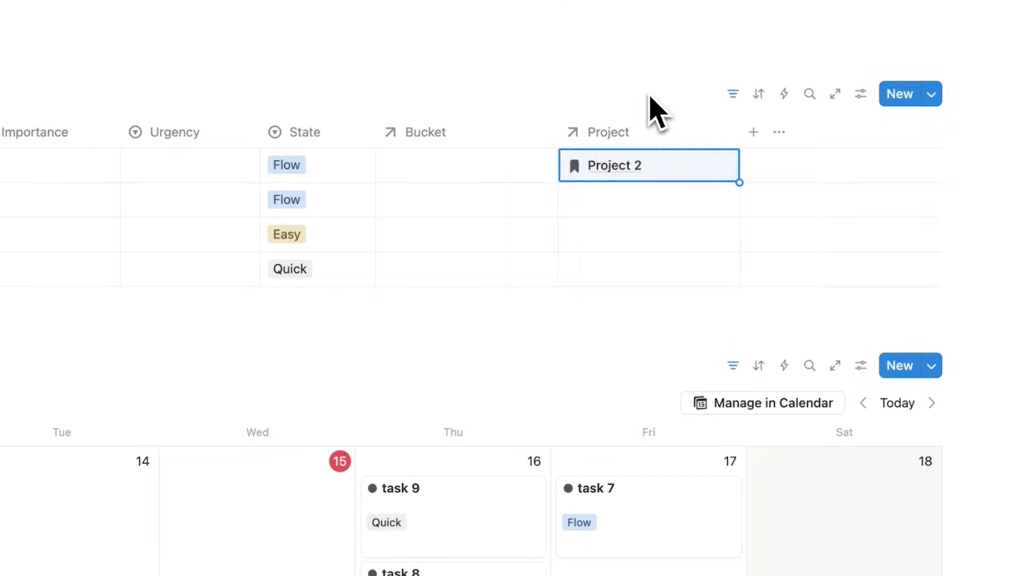
pyautogui.moveTo(733, 181); pyautogui.dragTo(735, 275)
pyautogui.click(488, 166)
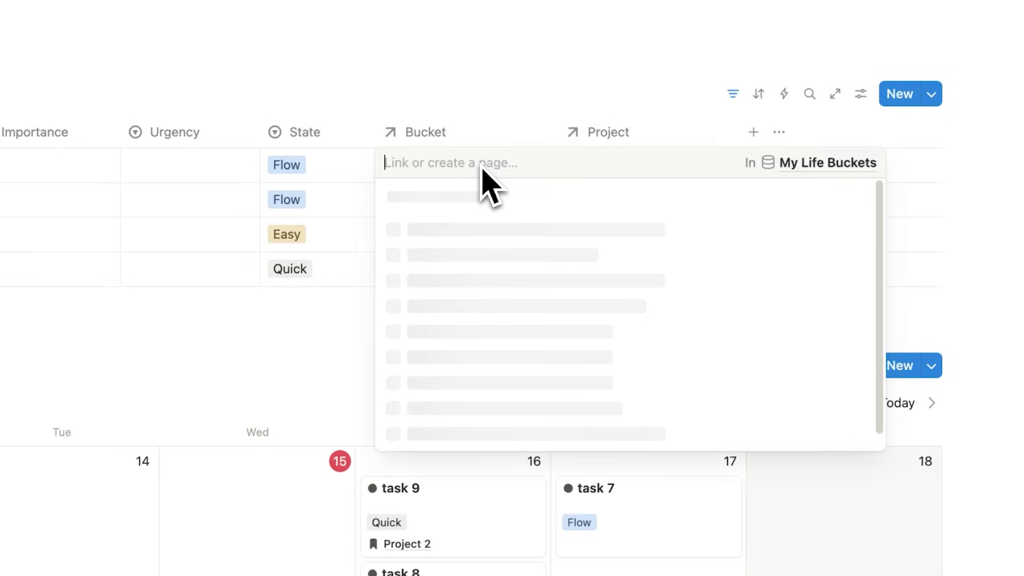
pyautogui.click(465, 260)
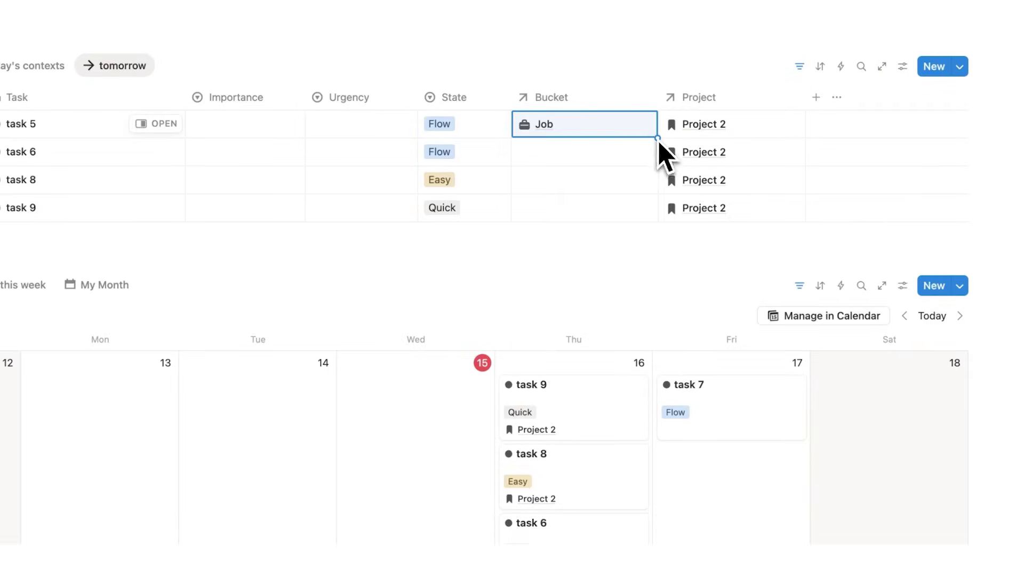
pyautogui.moveTo(658, 138); pyautogui.dragTo(645, 209)
# - Tick tasks 6, 8 and 9 as completed
pyautogui.click(115, 150)
pyautogui.click(115, 178)
pyautogui.click(114, 207)
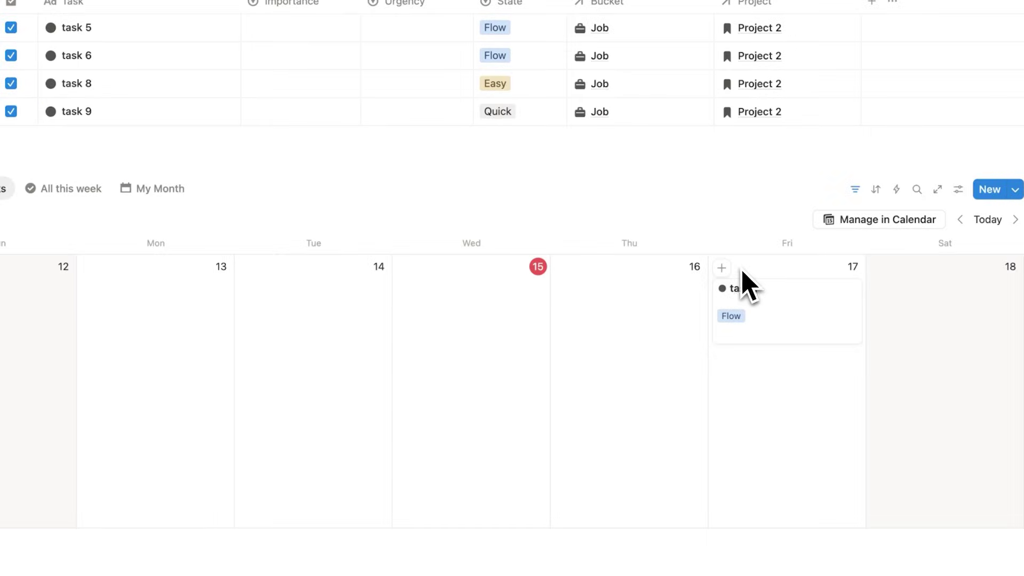
# - Create a Friday October 17 page from the Weekly Review template and read its instructions
pyautogui.click(725, 269)
pyautogui.scroll(-5, 606, 295)
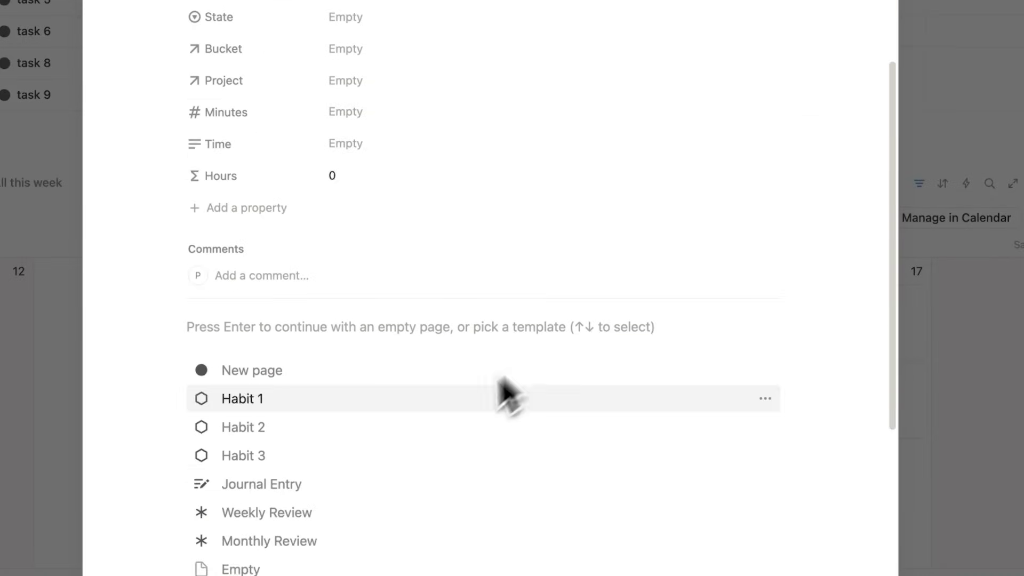
pyautogui.scroll(-2, 504, 393)
pyautogui.click(358, 418)
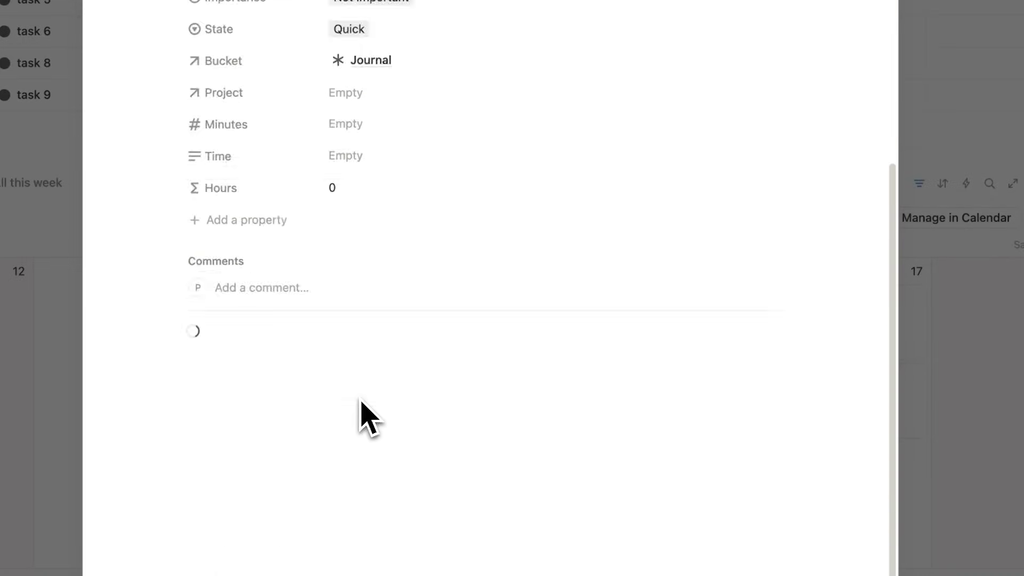
pyautogui.scroll(-10, 305, 164)
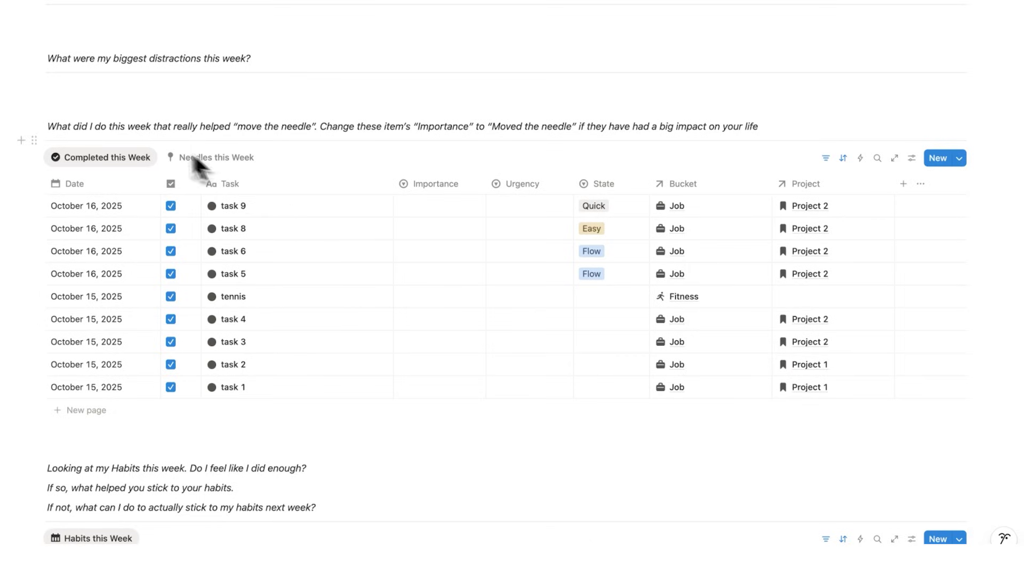
pyautogui.moveTo(768, 131); pyautogui.dragTo(49, 155)
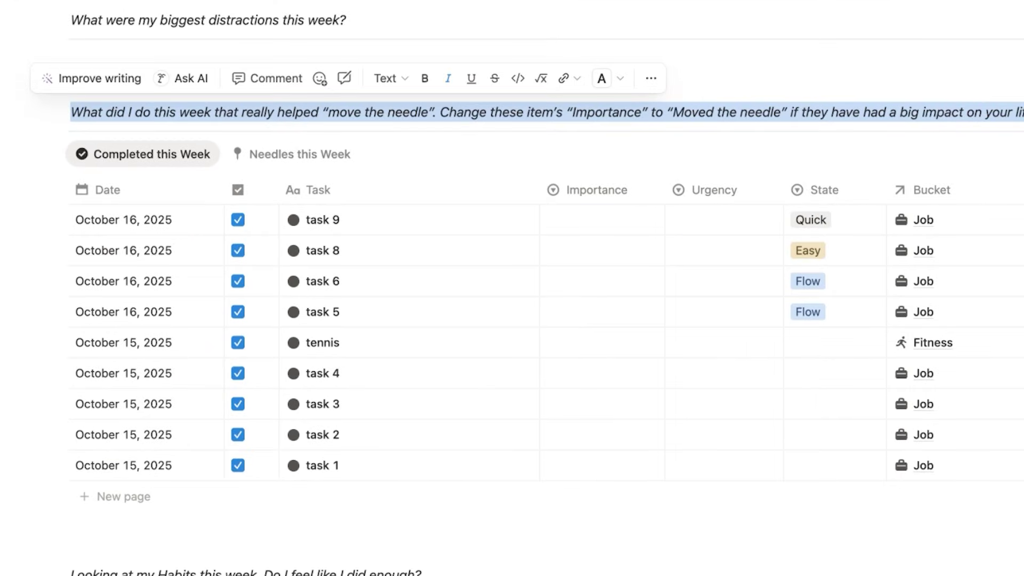
pyautogui.click(384, 235)
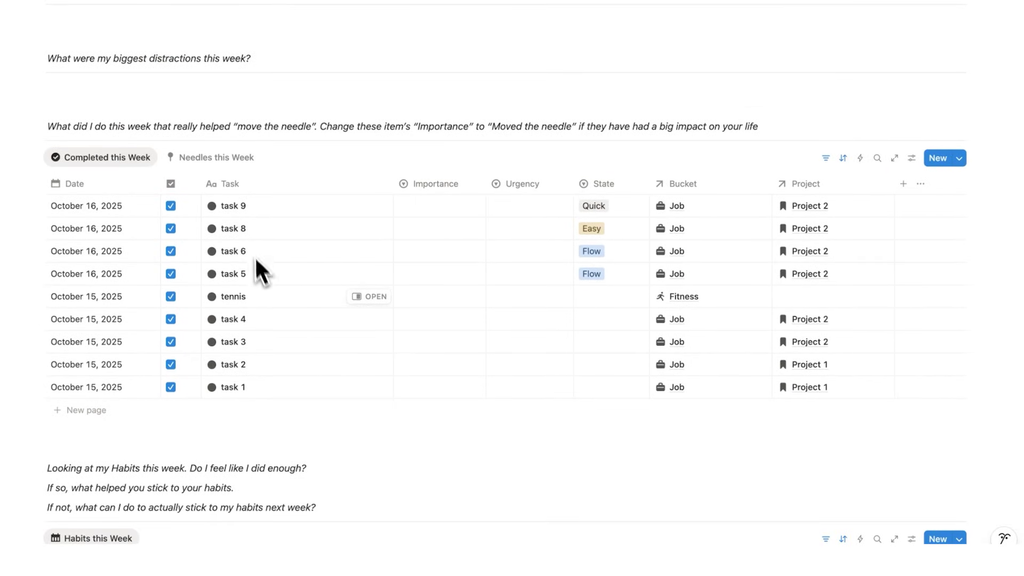
# - Set tasks 4 and 9 to 'Moved the needle' importance and show the Needles this Week list
pyautogui.click(433, 315)
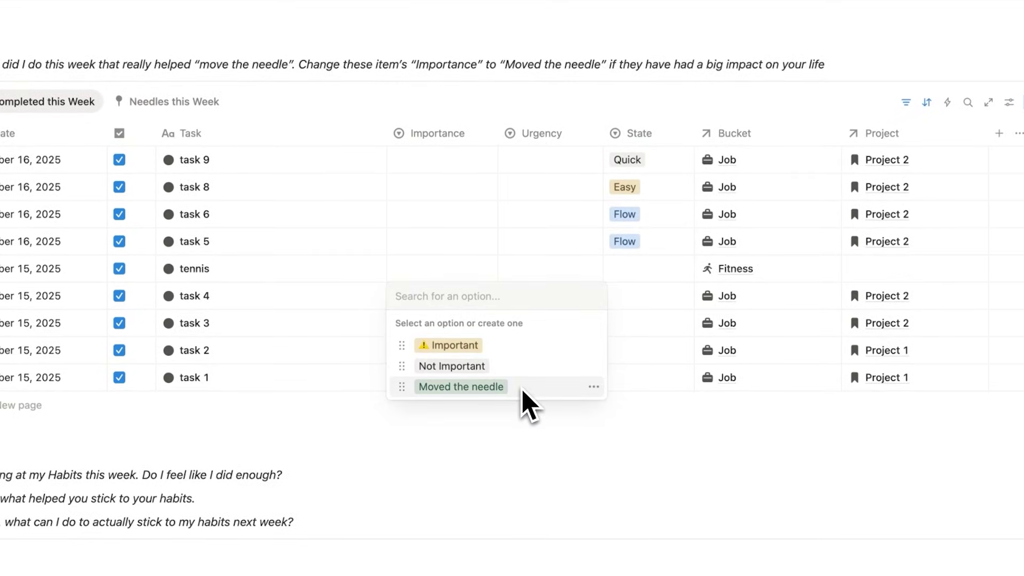
pyautogui.click(488, 388)
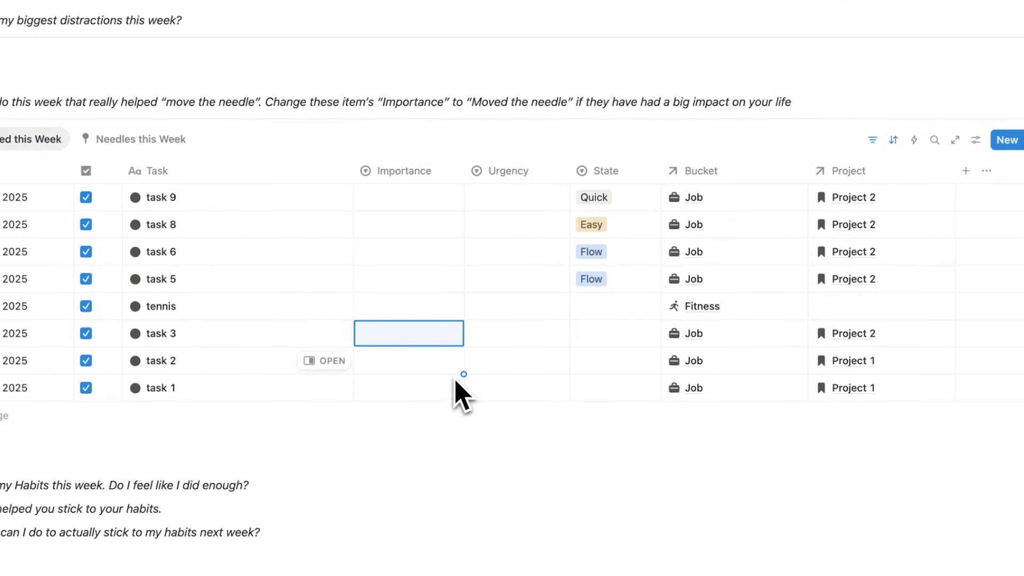
pyautogui.click(403, 199)
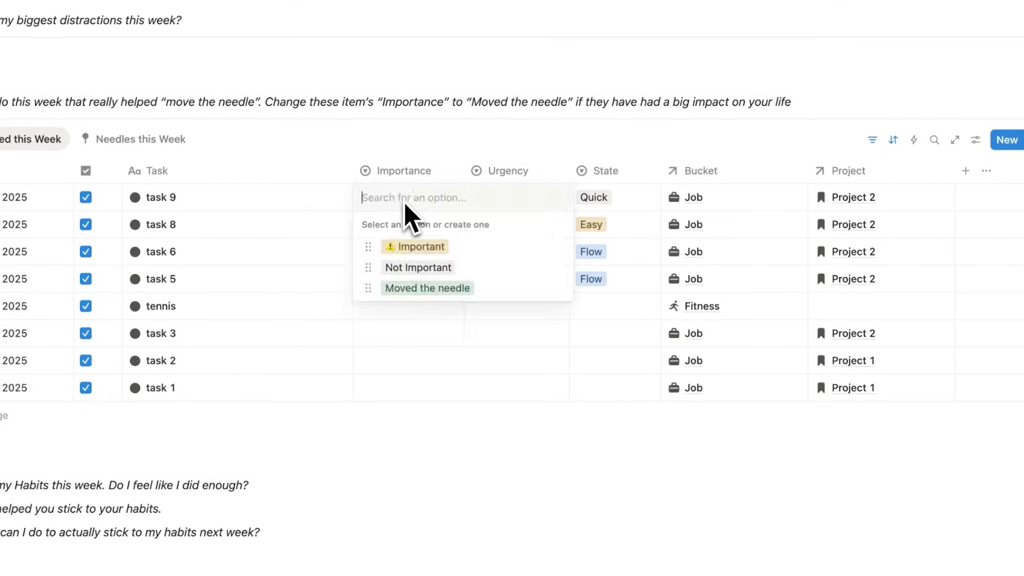
pyautogui.click(429, 289)
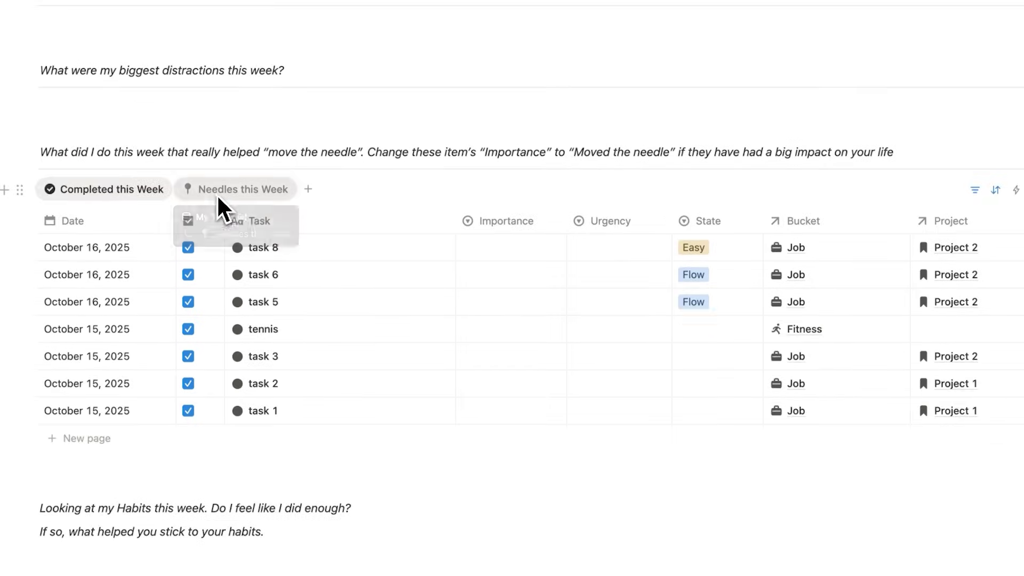
pyautogui.click(218, 190)
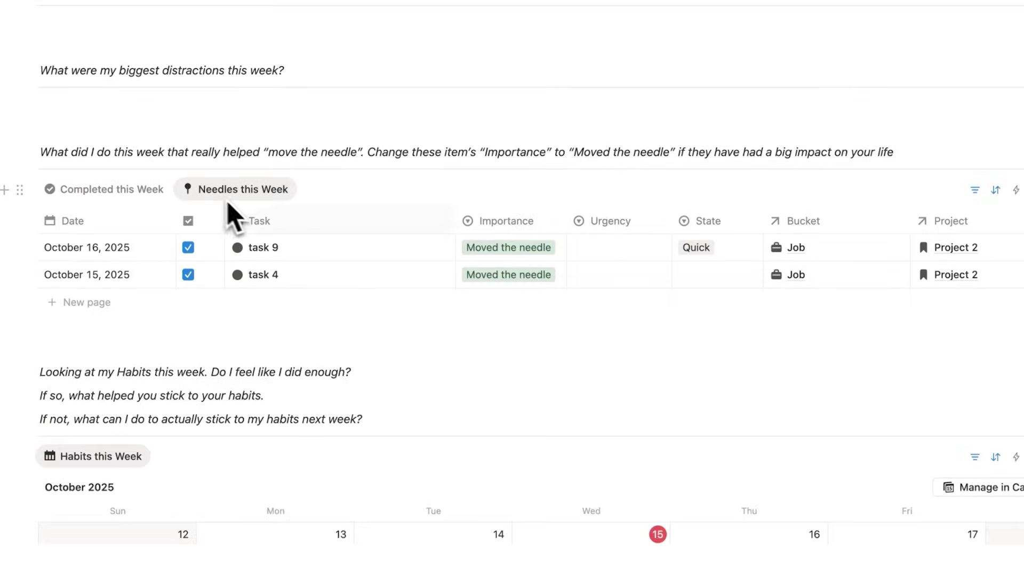
# - Open the Moved the Needle page full-size and scroll through it to confirm tasks 9 and 4 are listed
pyautogui.scroll(10, 405, 267)
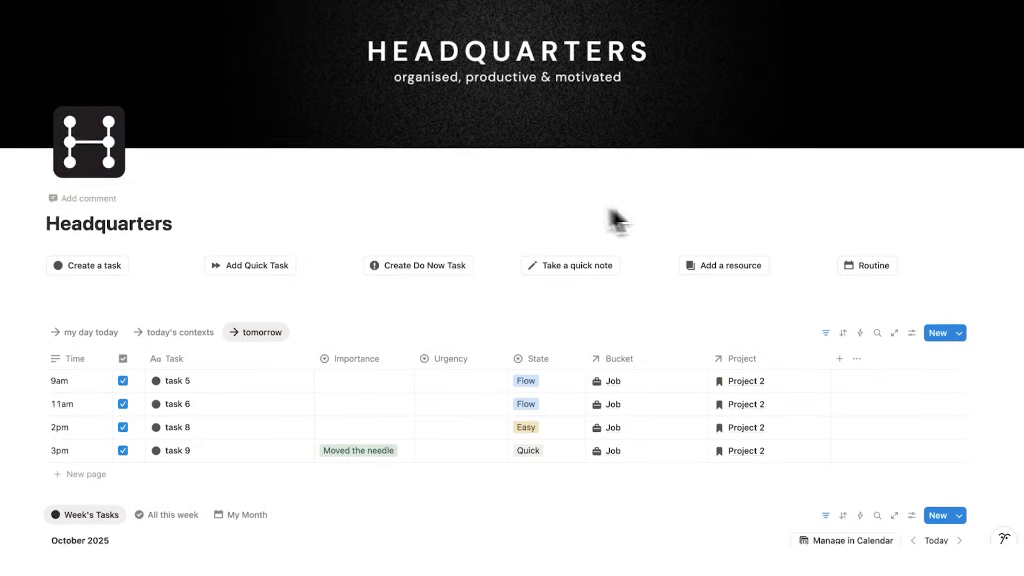
pyautogui.scroll(-20, 612, 219)
pyautogui.click(752, 307)
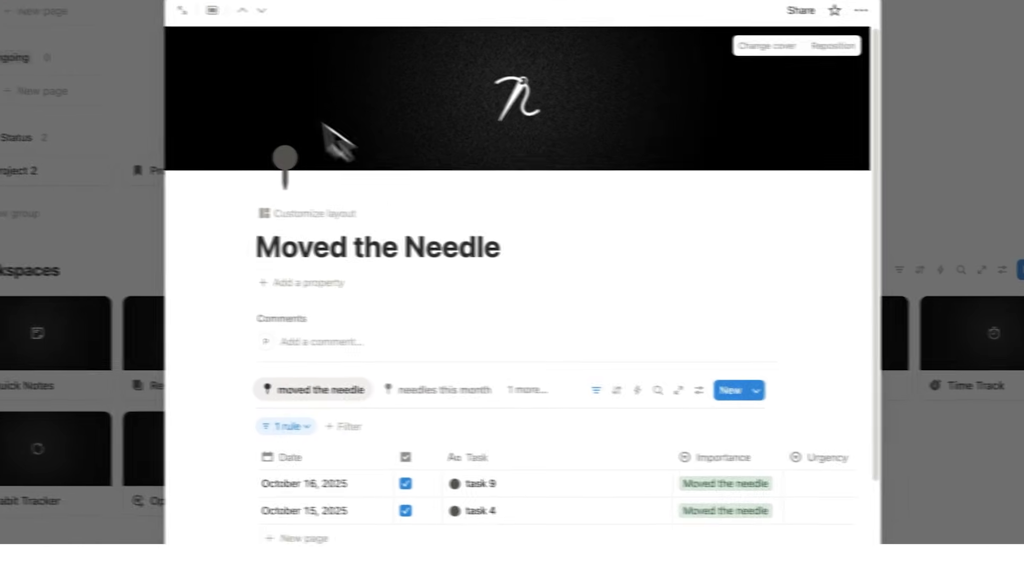
pyautogui.click(273, 21)
pyautogui.tripleClick(334, 264)
pyautogui.click(365, 256)
pyautogui.scroll(-4, 367, 256)
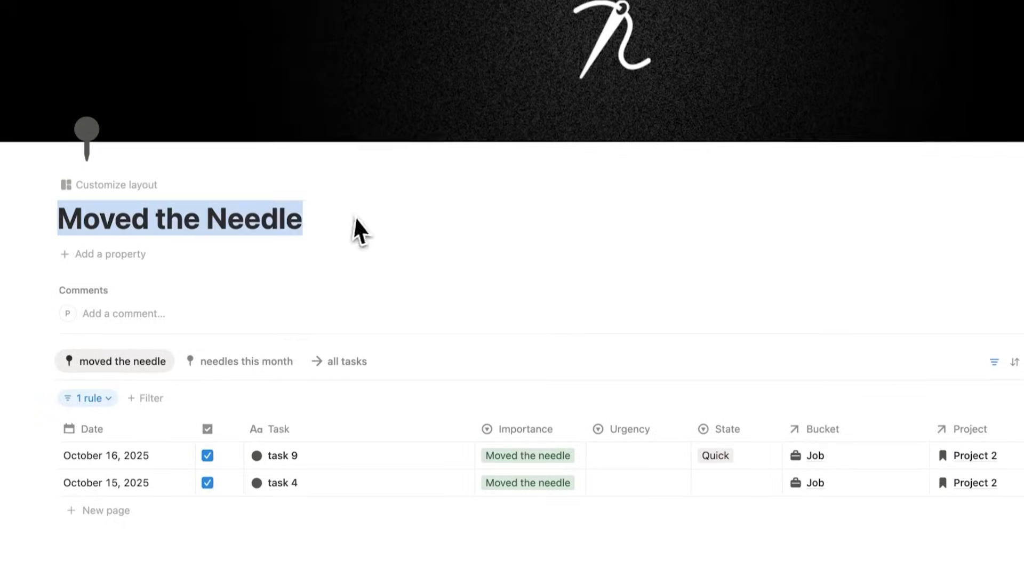
pyautogui.scroll(-3, 363, 229)
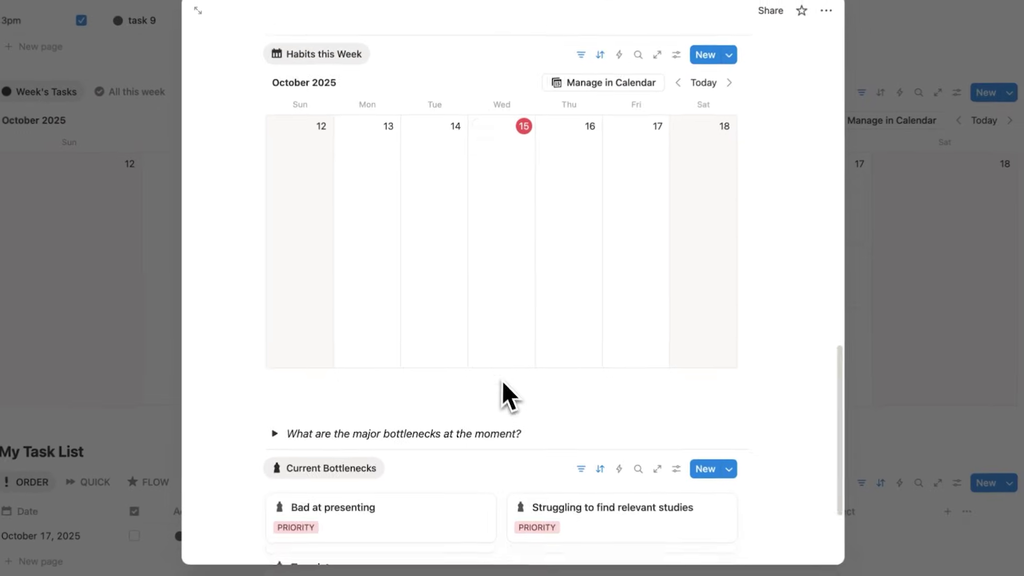
pyautogui.scroll(10, 503, 382)
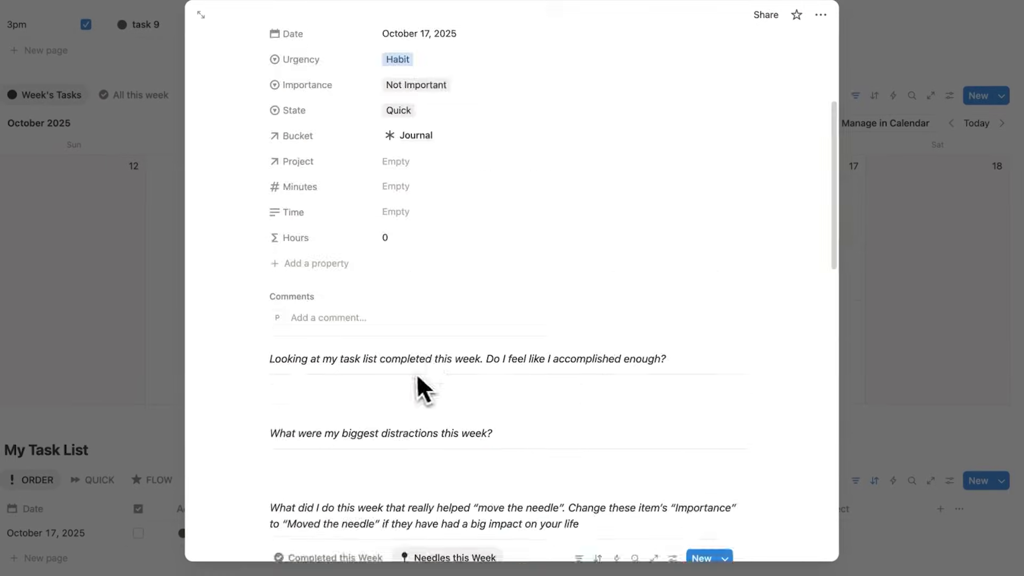
pyautogui.scroll(4, 570, 302)
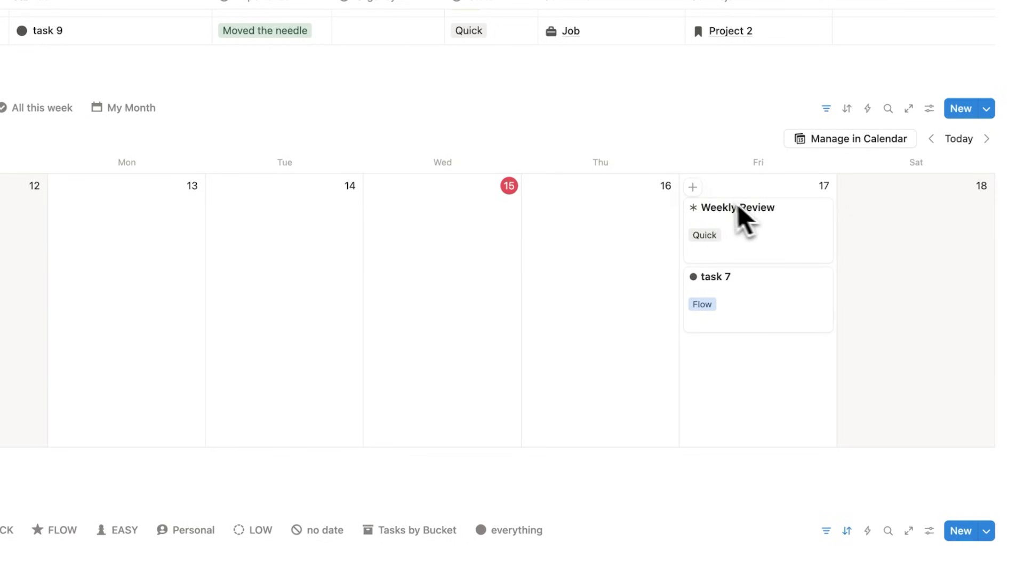
# - Add a page titled 'Me-etings' on Friday the 17th
pyautogui.click(695, 188)
pyautogui.write('Me-eting')
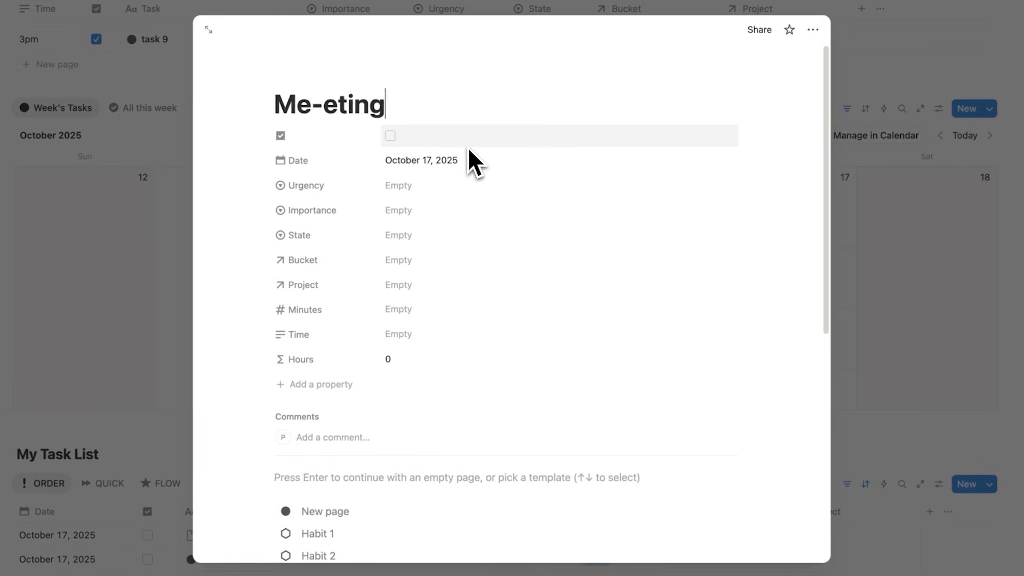
pyautogui.write('s')
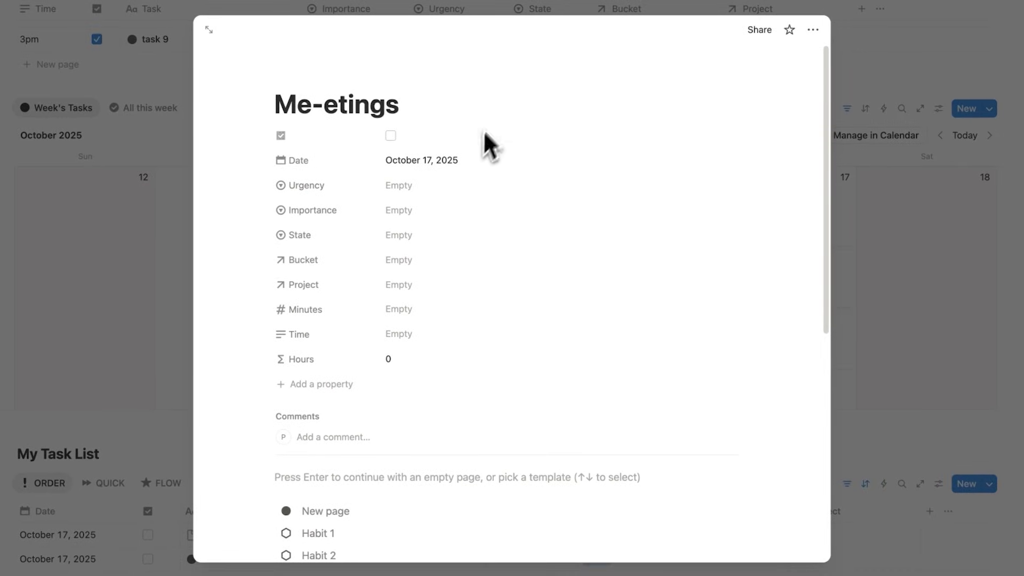
pyautogui.press('Return')
pyautogui.scroll(-3, 504, 298)
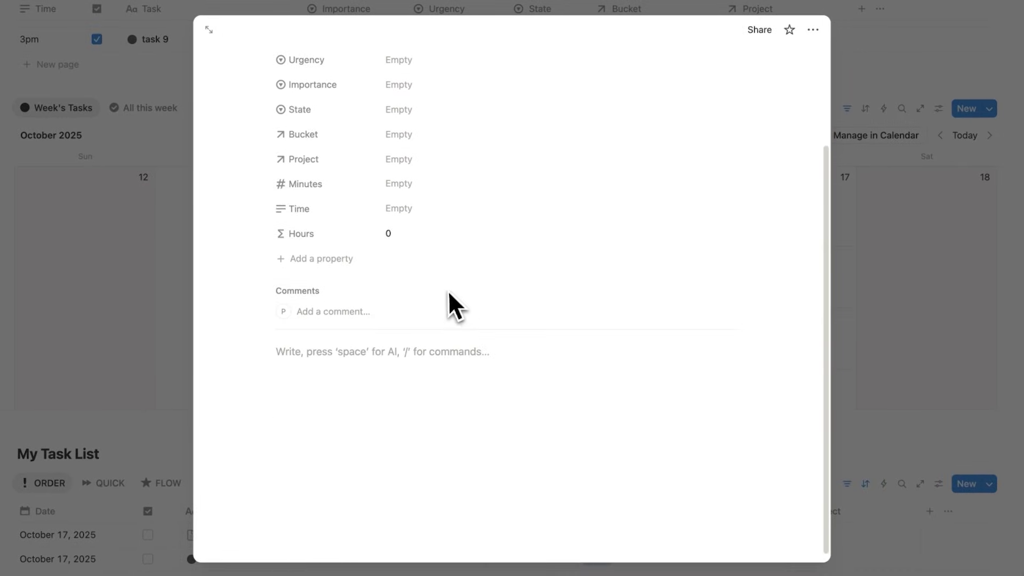
# - Insert an AI Meeting Notes block, record a transcription, and generate its summary
pyautogui.write('/meetings')
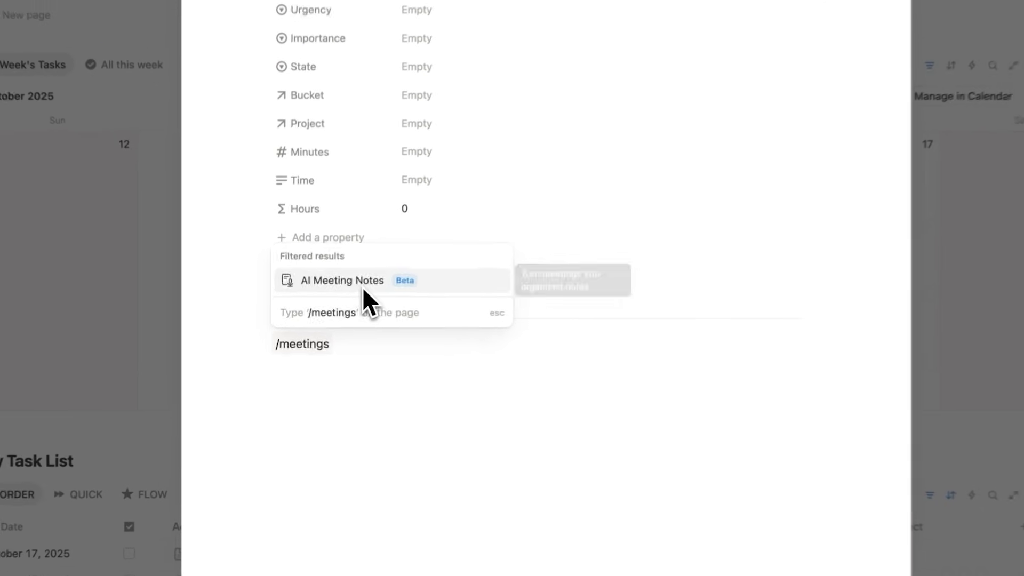
pyautogui.click(352, 298)
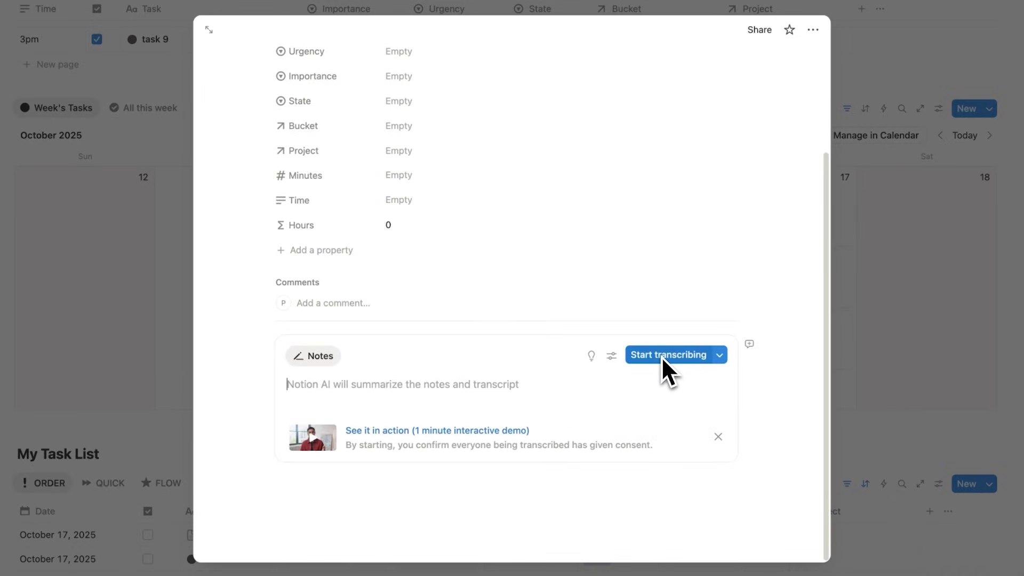
pyautogui.click(661, 355)
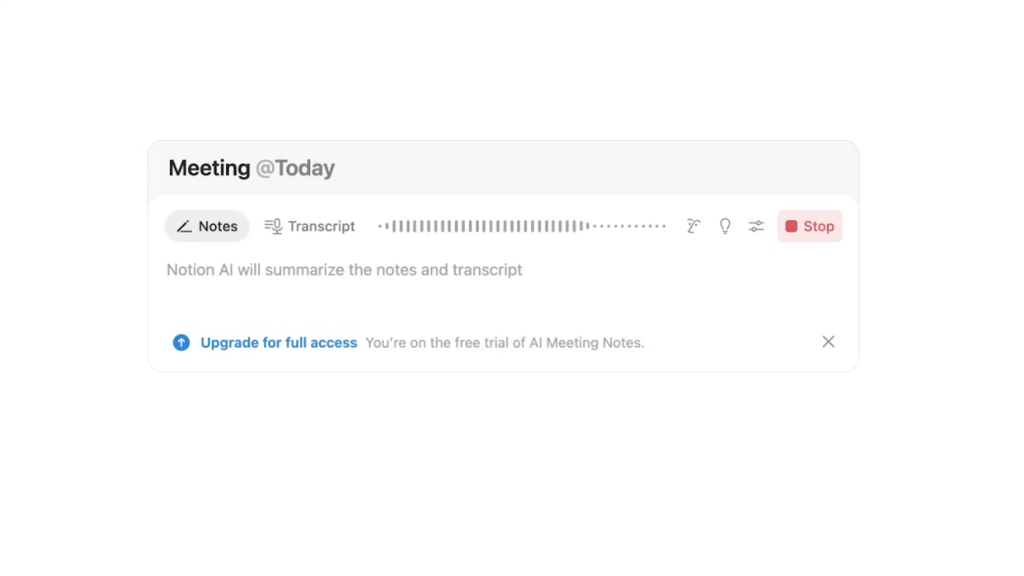
pyautogui.click(705, 390)
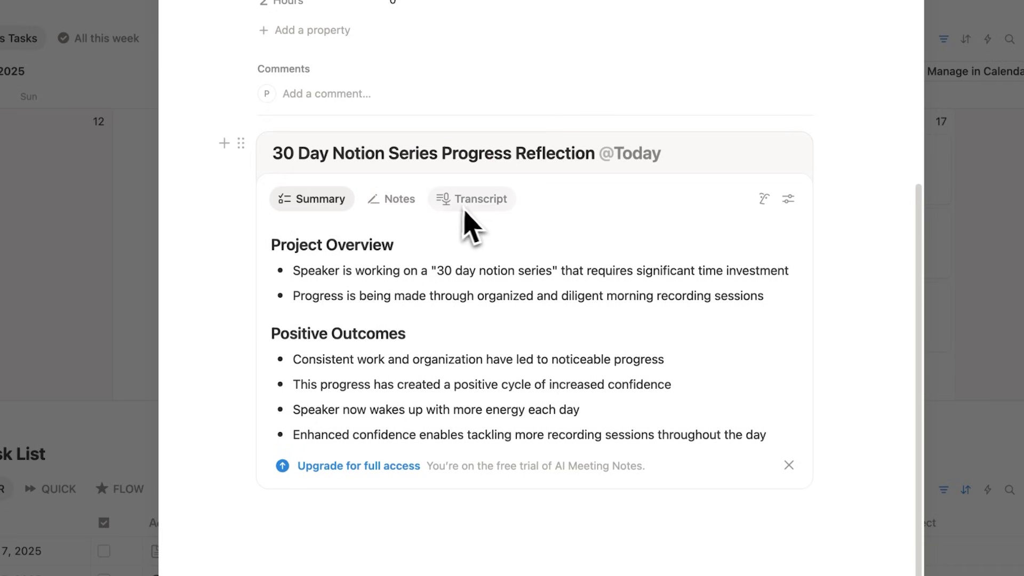
pyautogui.click(469, 211)
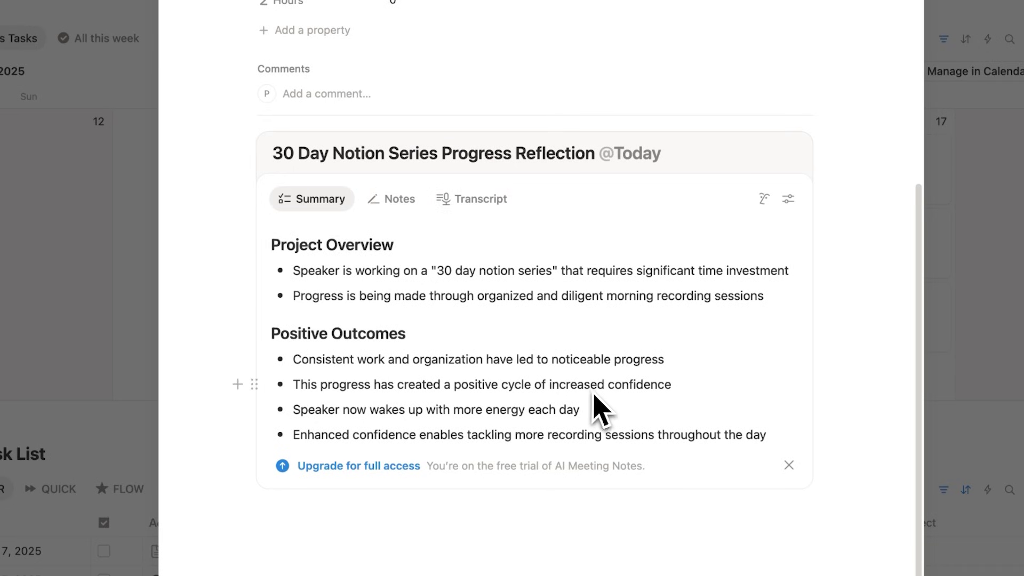
# - Add the line 'blah blah blah' below the meeting notes
pyautogui.click(482, 526)
pyautogui.scroll(-2, 480, 499)
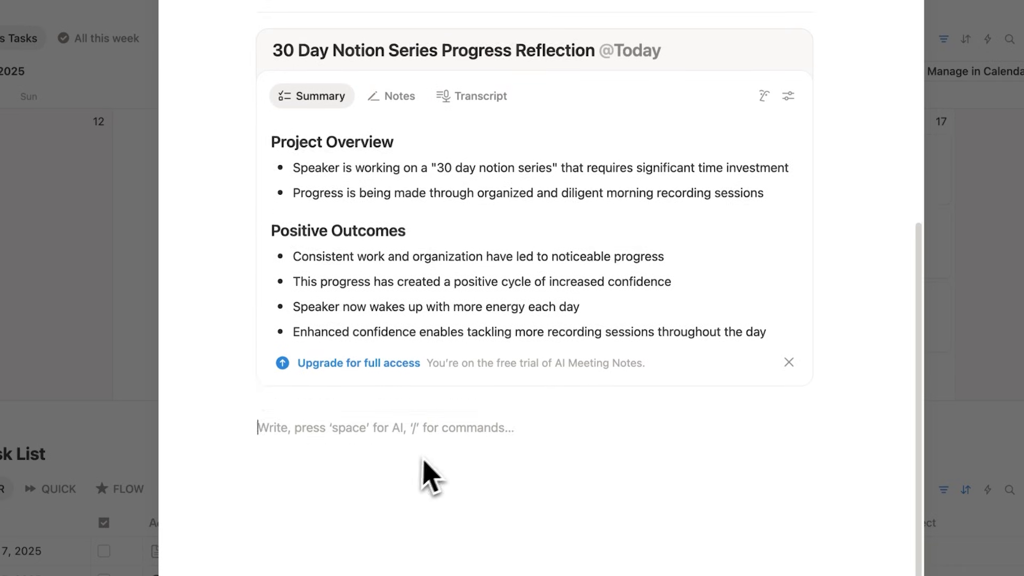
pyautogui.write('blah blah blah')
pyautogui.scroll(6, 462, 451)
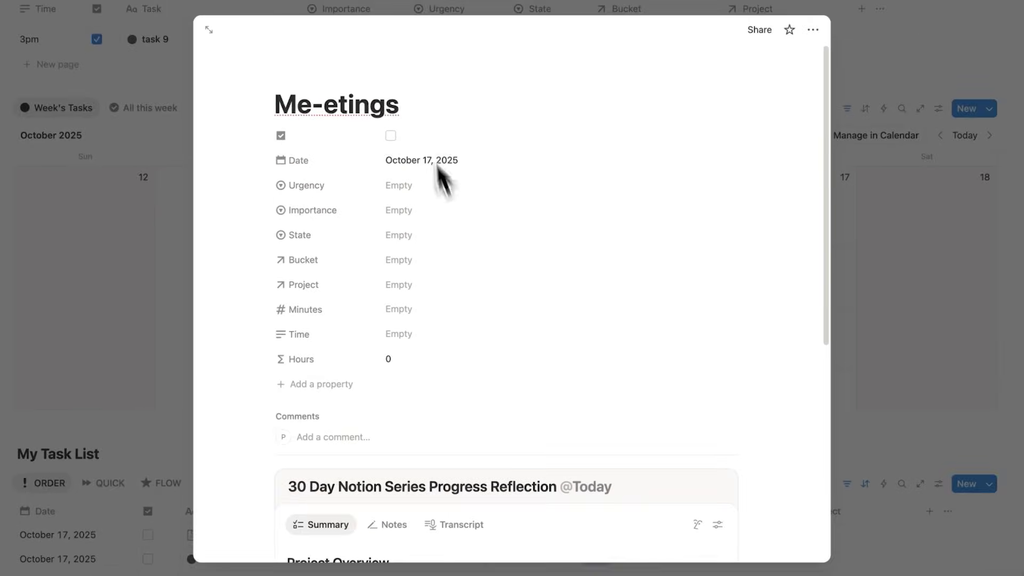
pyautogui.moveTo(405, 106); pyautogui.dragTo(282, 112)
pyautogui.click(504, 105)
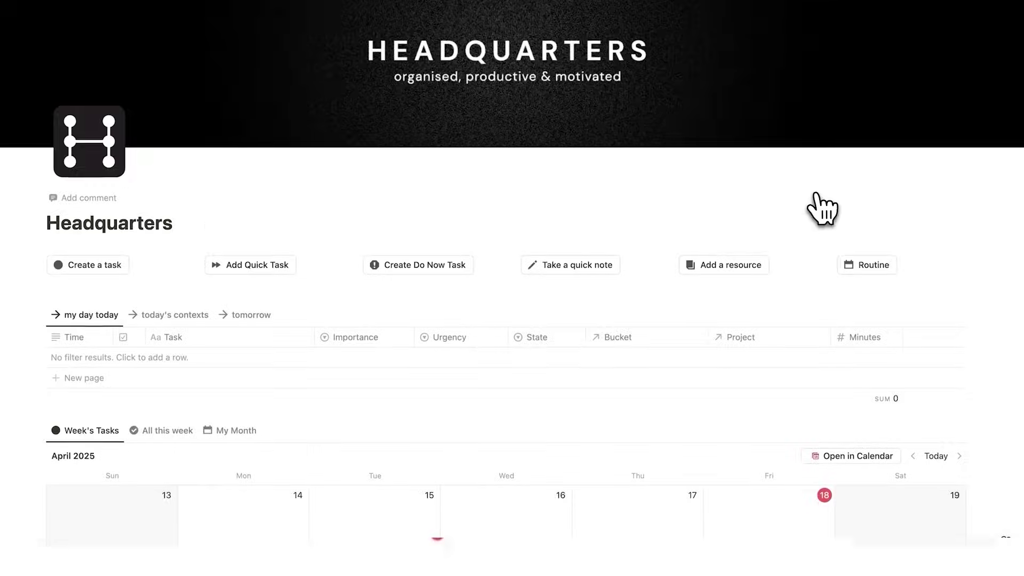
# - Scroll the Headquarters page to view the Workspaces and My Life Buckets galleries
pyautogui.scroll(-5, 814, 202)
pyautogui.scroll(-15, 821, 208)
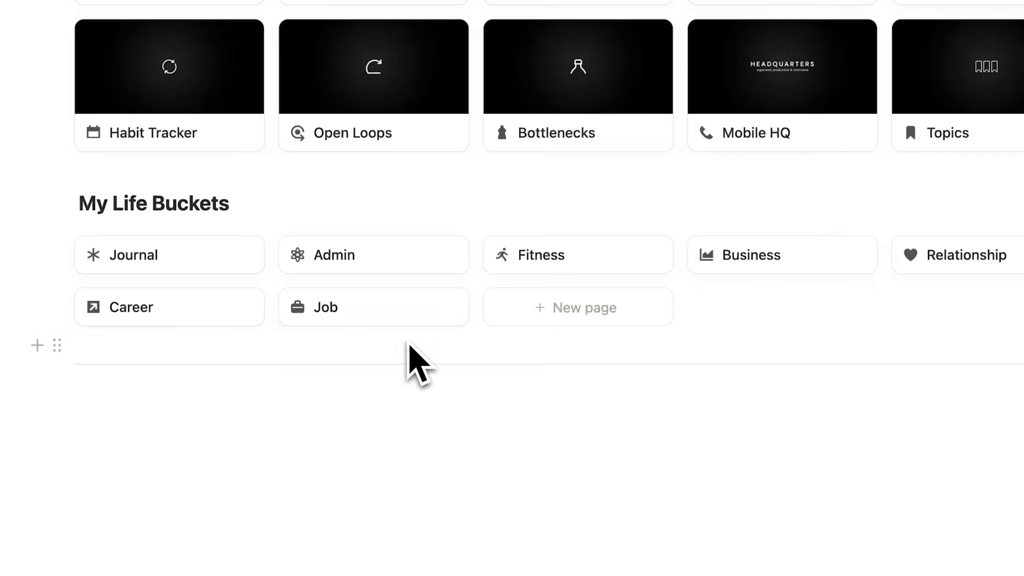
pyautogui.scroll(4, 338, 258)
pyautogui.scroll(-4, 835, 242)
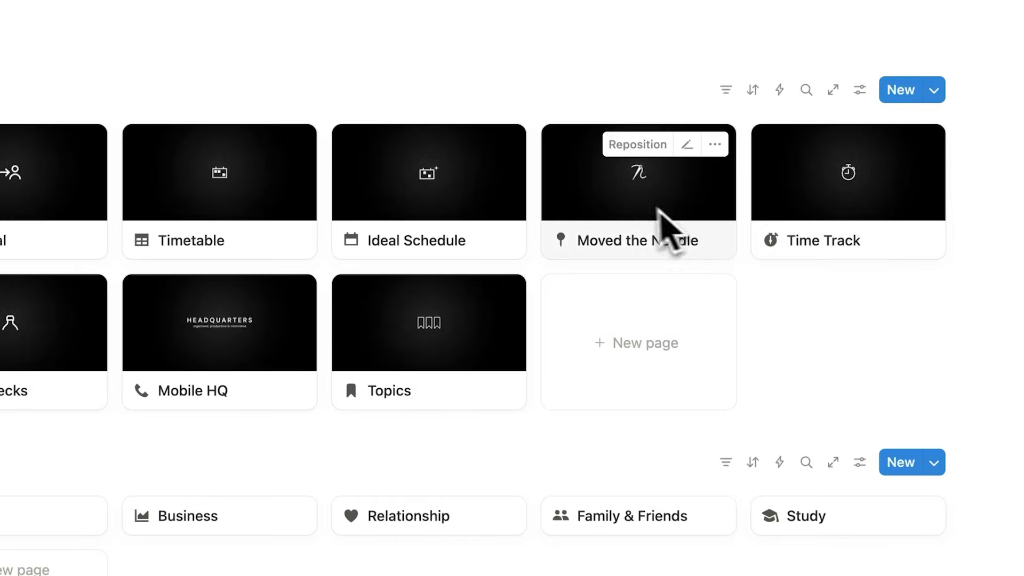